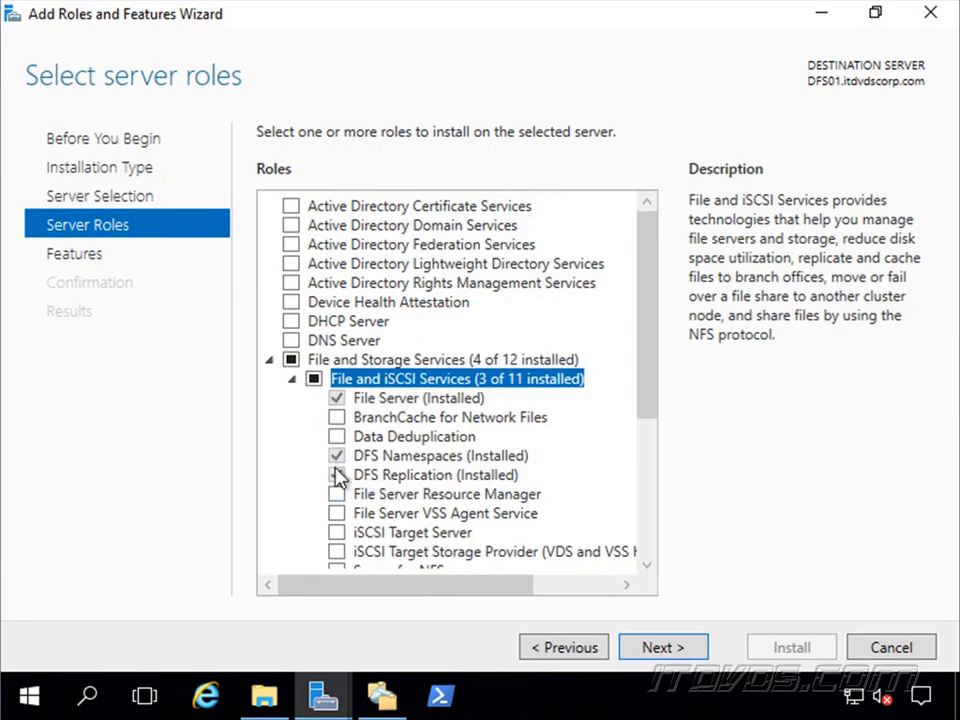
Leave the role installation wizard unchanged and open an elevated Windows PowerShell with a remote session to dfs01 using enter-pssession.
click(889, 647)
right_click(440, 698)
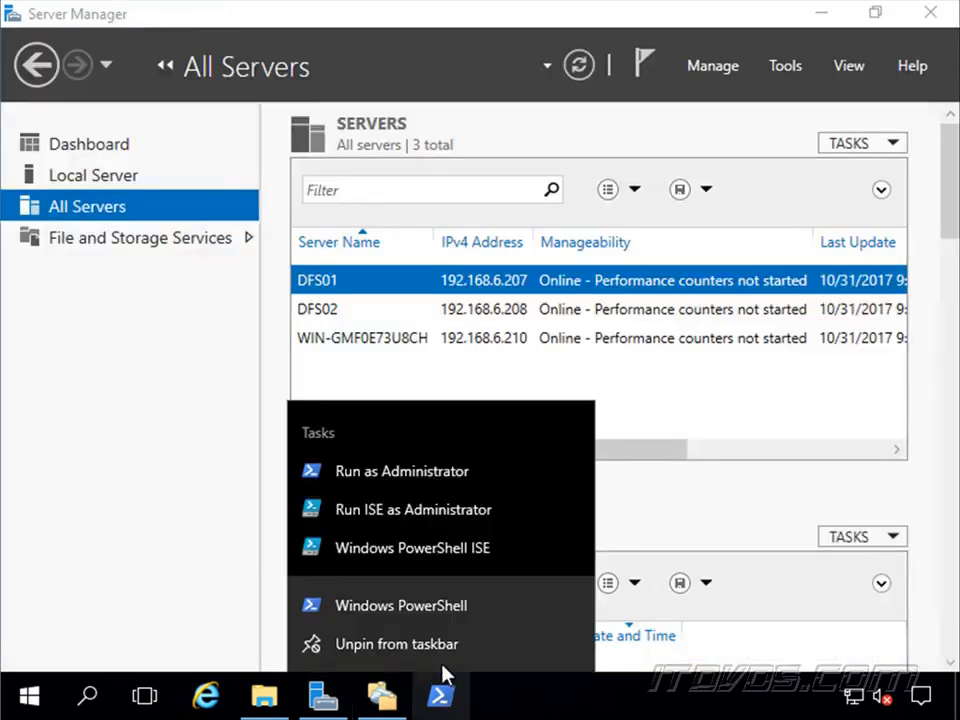
click(426, 468)
click(414, 504)
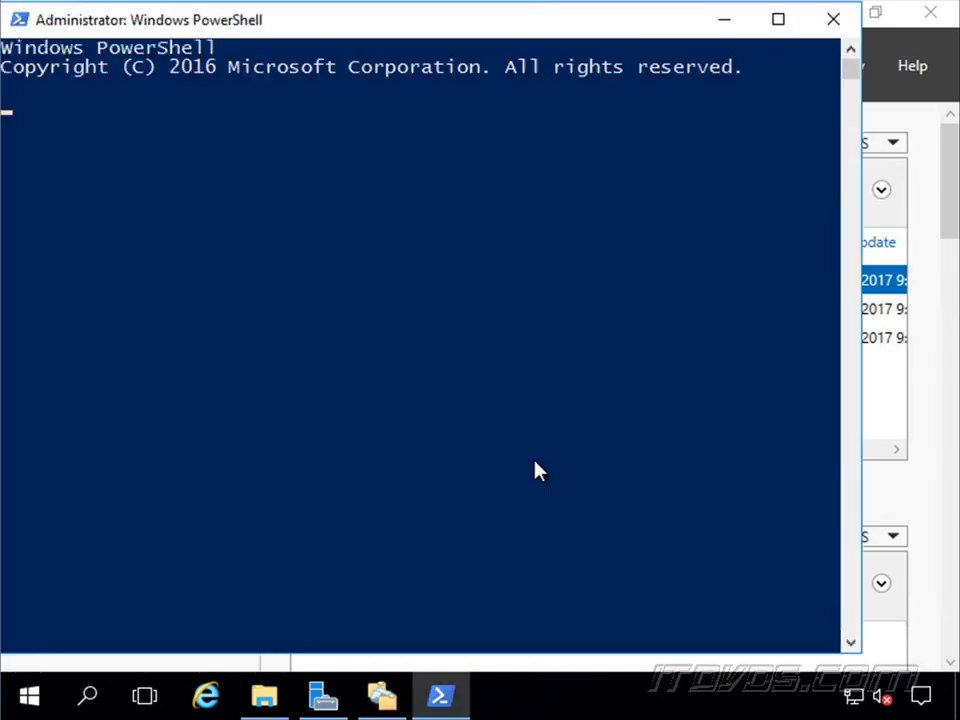
key(super+Up)
text(enter-pssession dfs01)
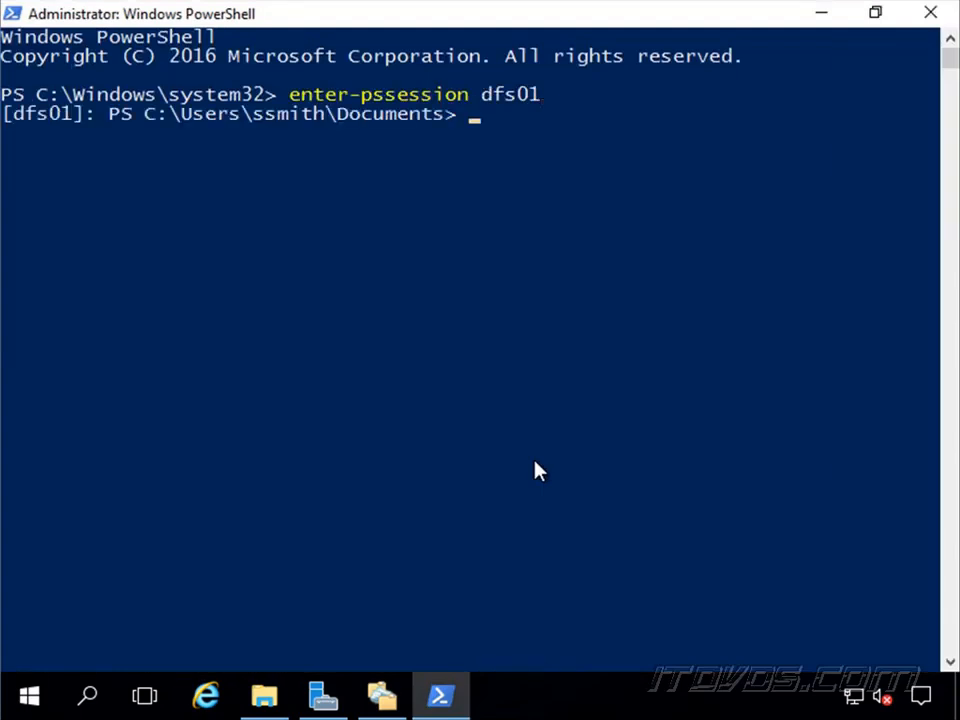
right_click(600, 366)
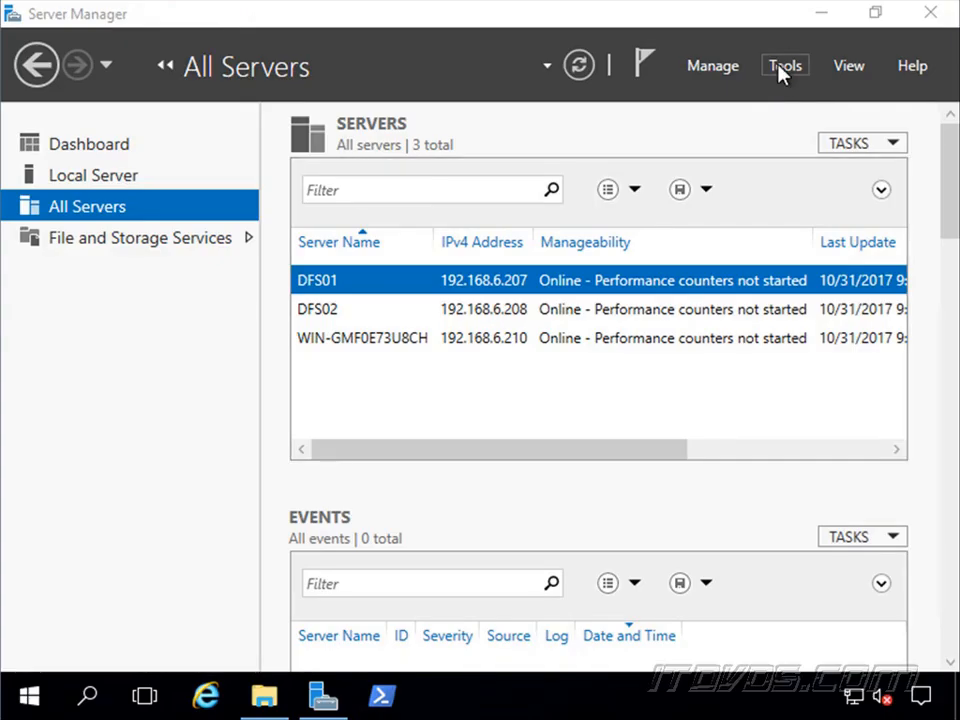
Open DFS Management from Server Manager and start a new namespace with DFS01 as its namespace server.
click(783, 68)
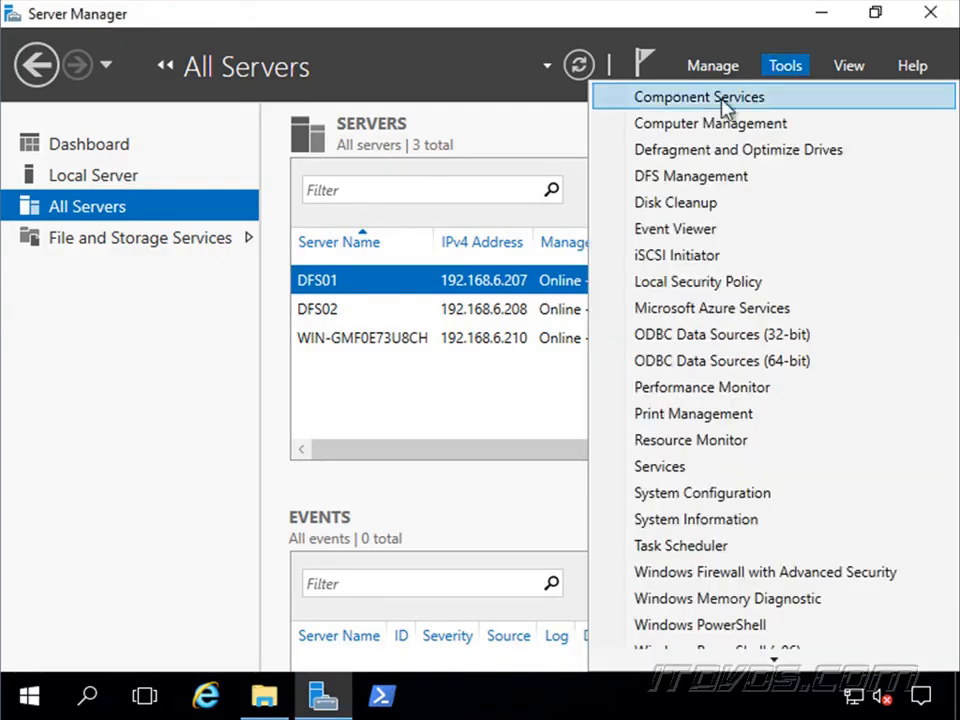
click(722, 182)
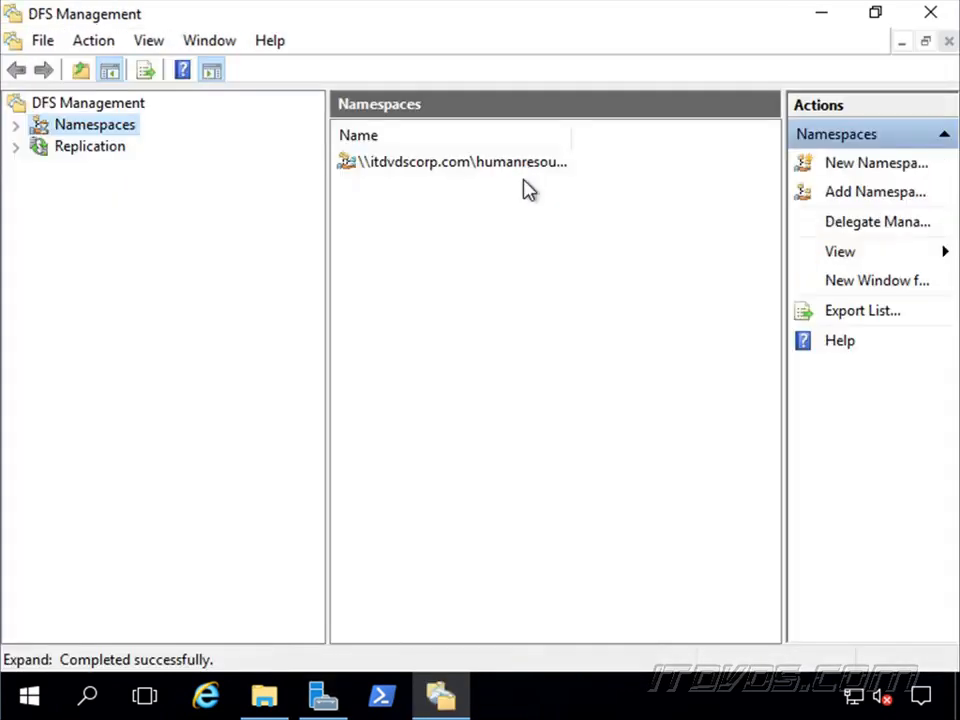
right_click(109, 130)
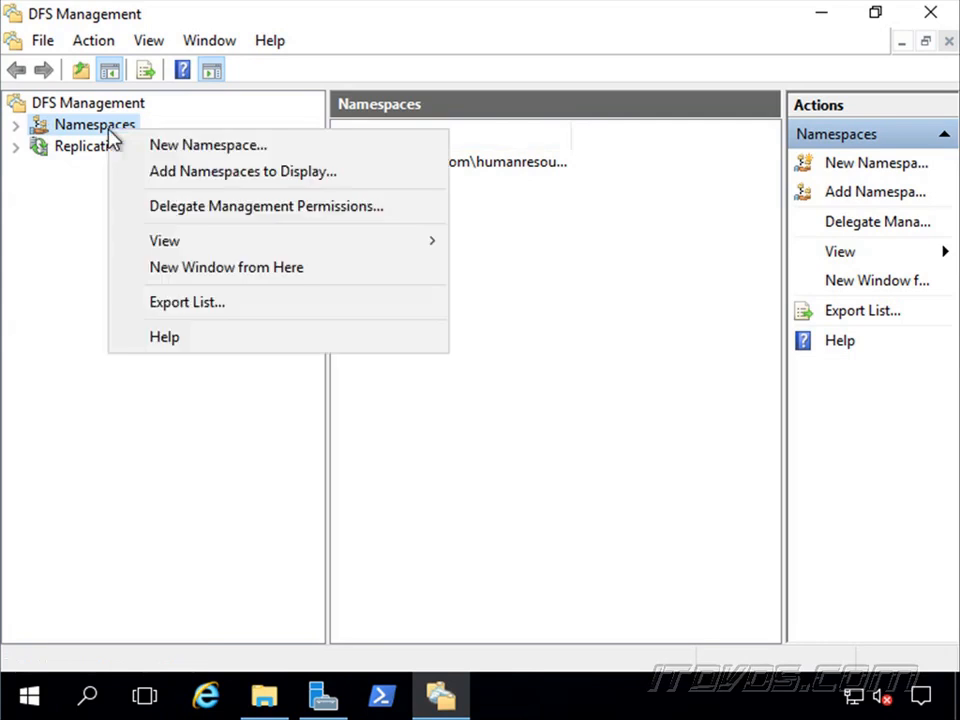
click(204, 146)
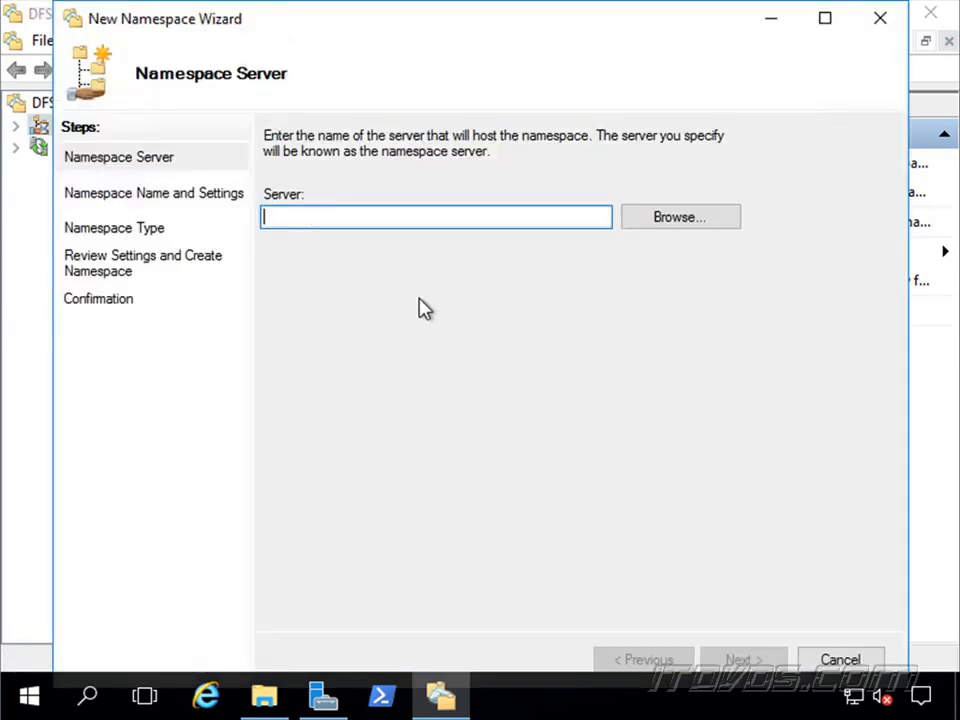
text(DF)
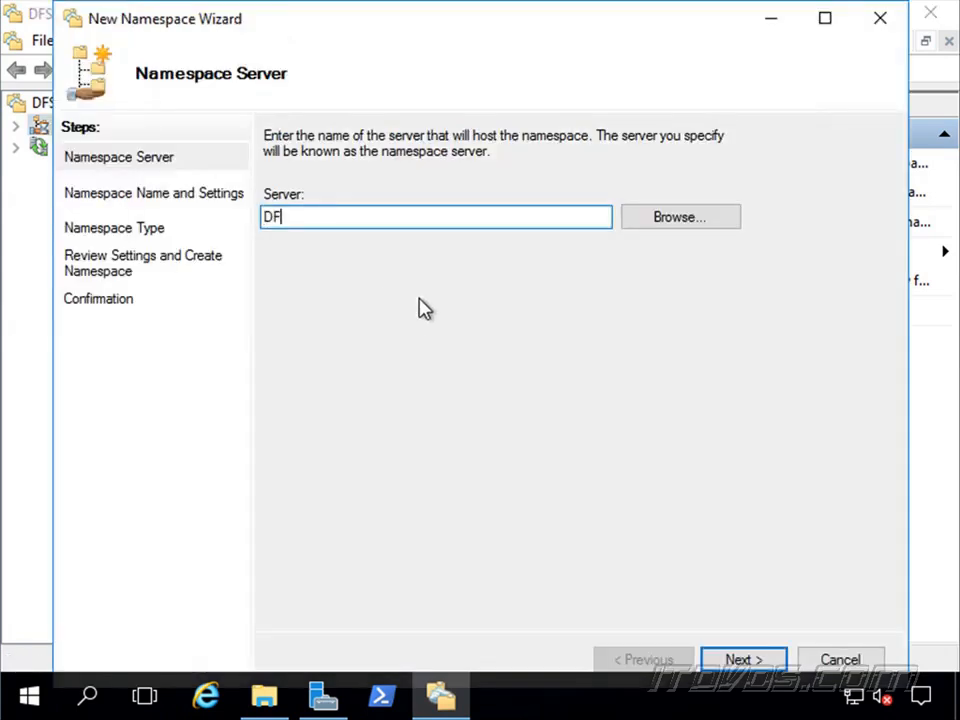
text(S01)
click(750, 652)
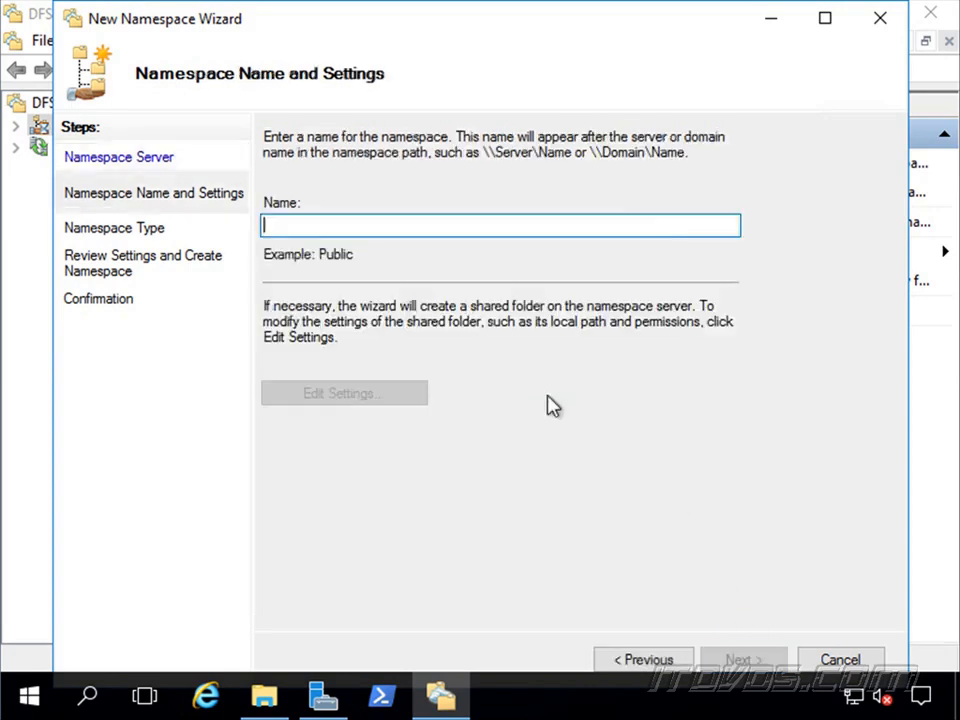
Name the namespace Corp, keep it domain-based in Windows Server 2008 mode, and create it.
text(Corp)
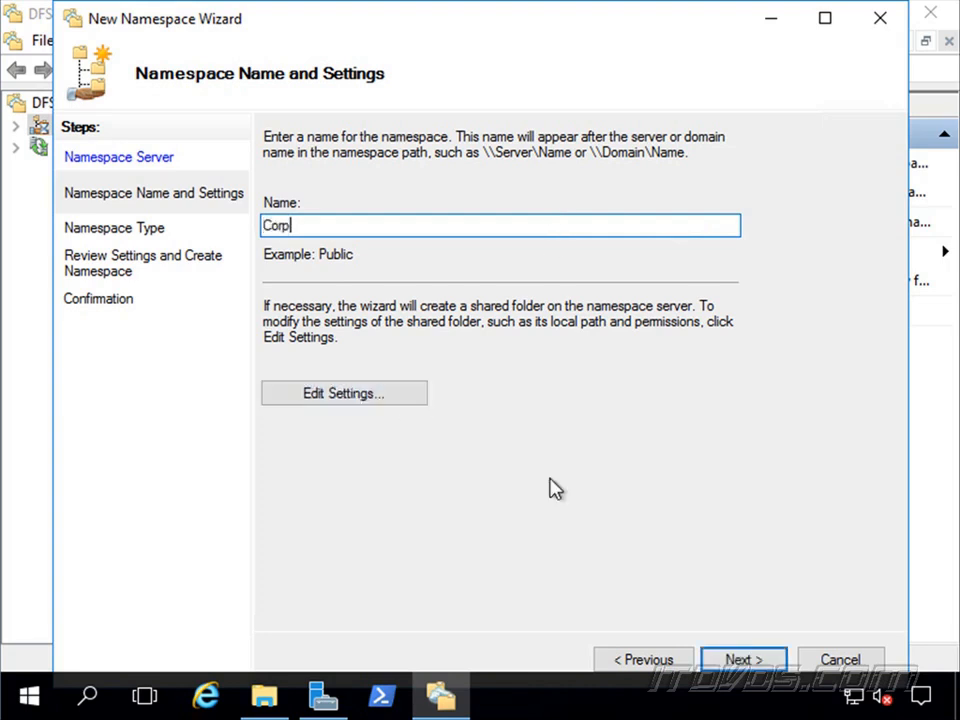
click(755, 659)
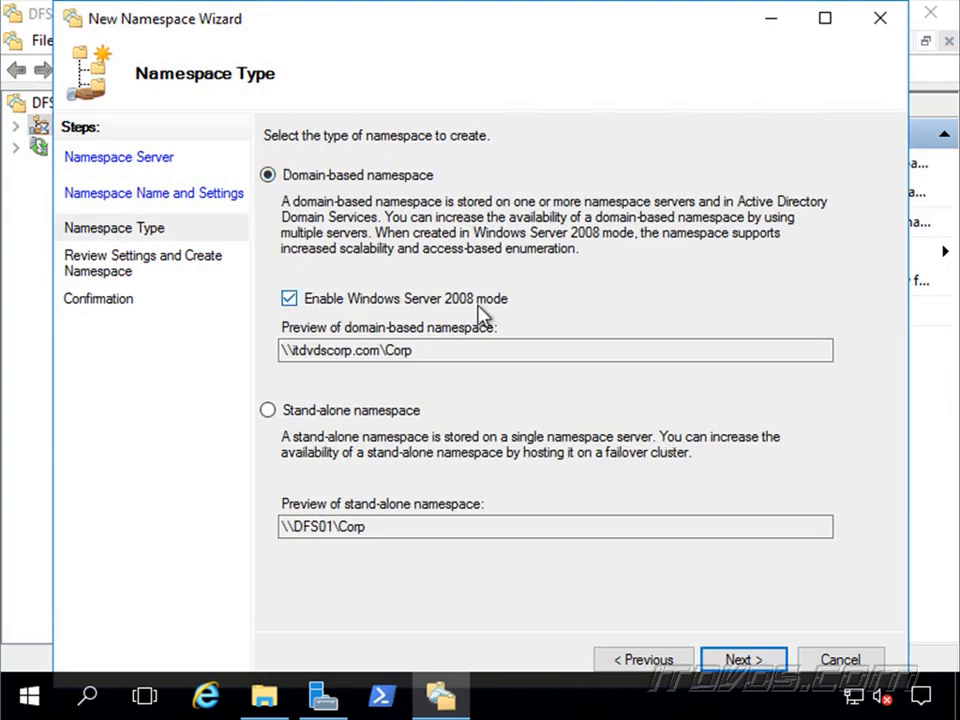
double_click(430, 349)
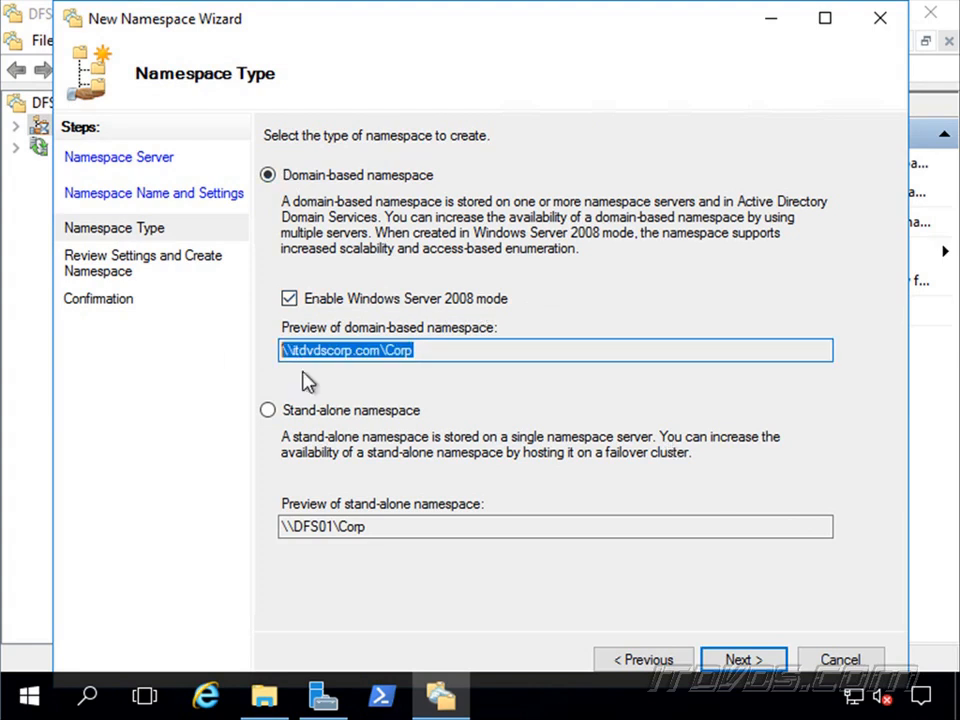
click(762, 662)
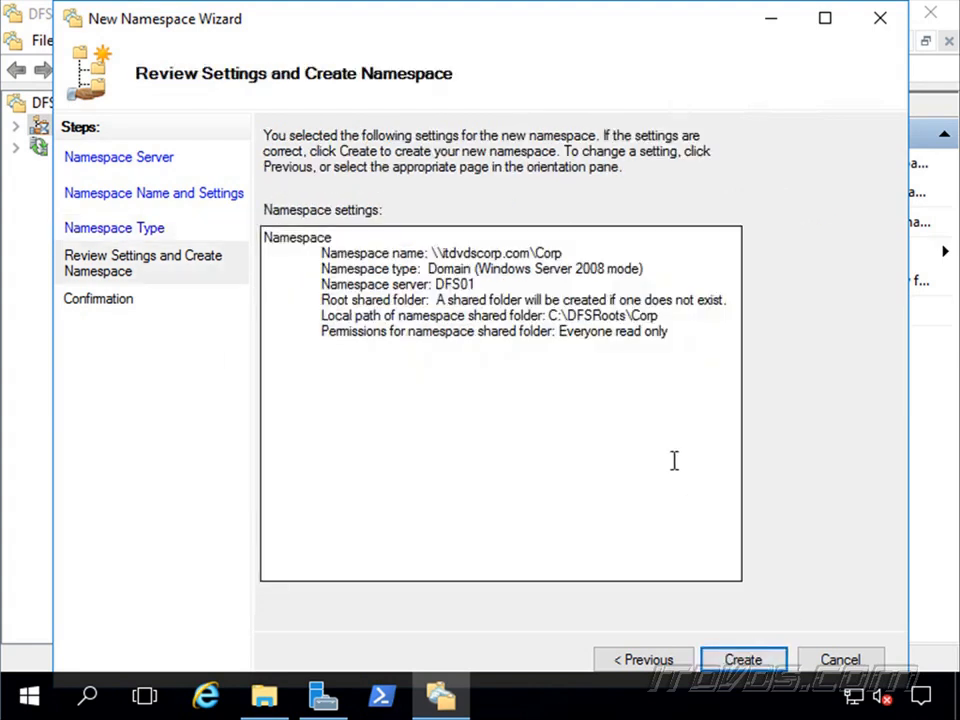
click(758, 664)
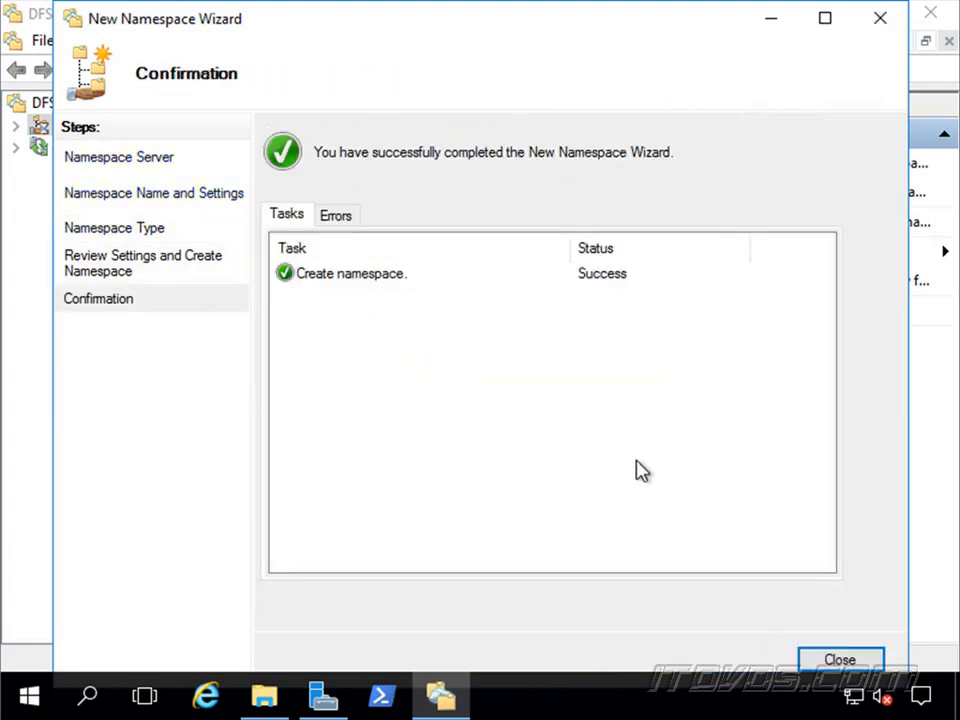
click(868, 661)
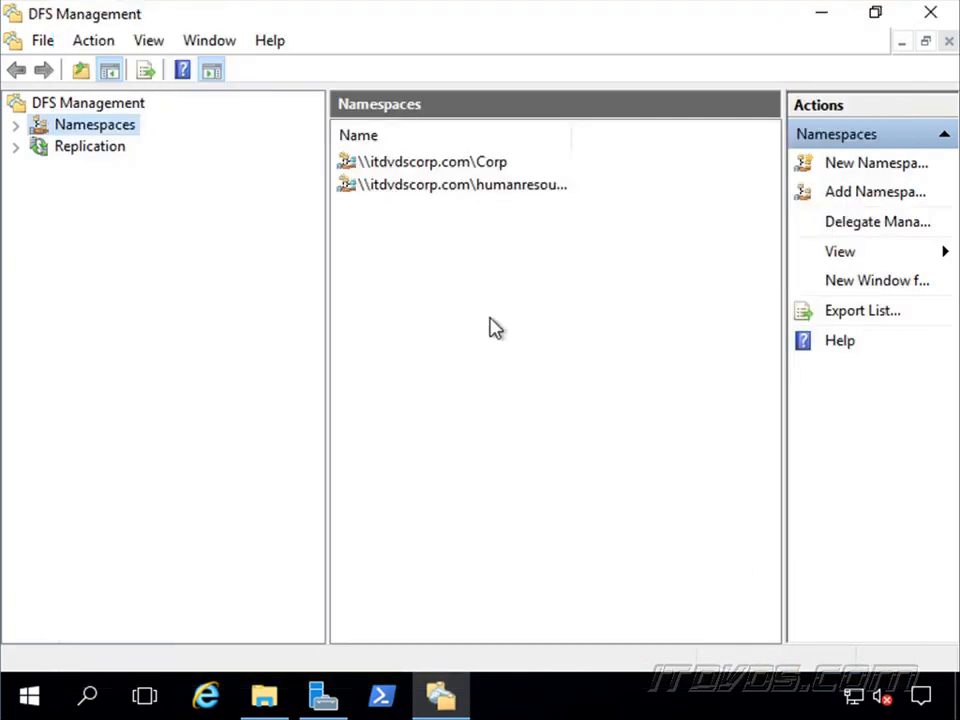
Show the namespace servers of \\itdvdscorp.com\Corp and add DFS02 as another namespace server.
click(15, 125)
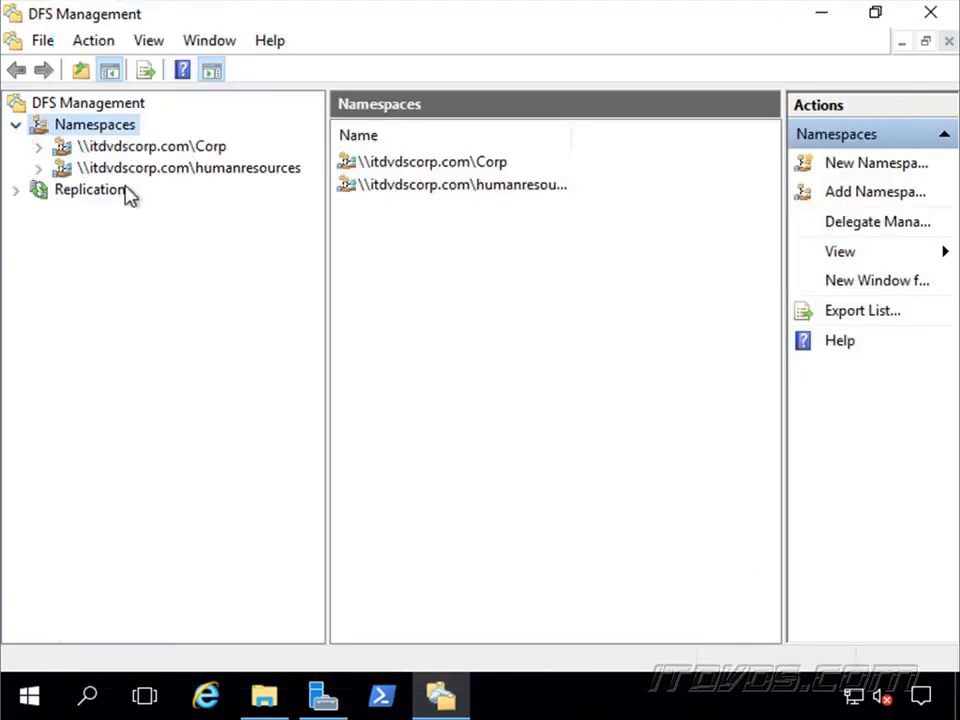
click(190, 148)
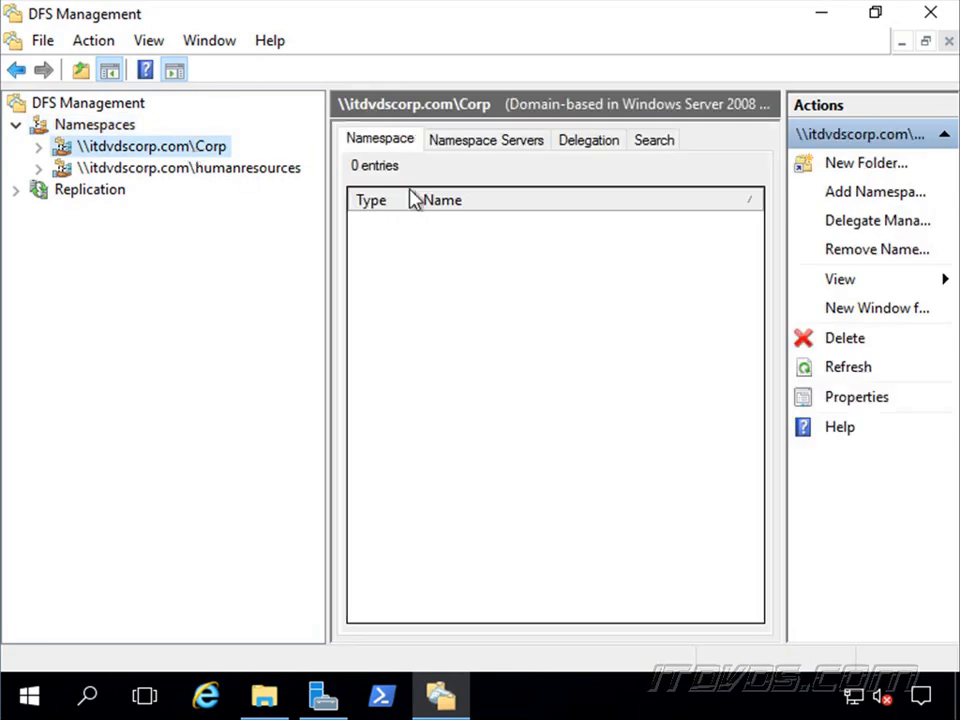
click(510, 145)
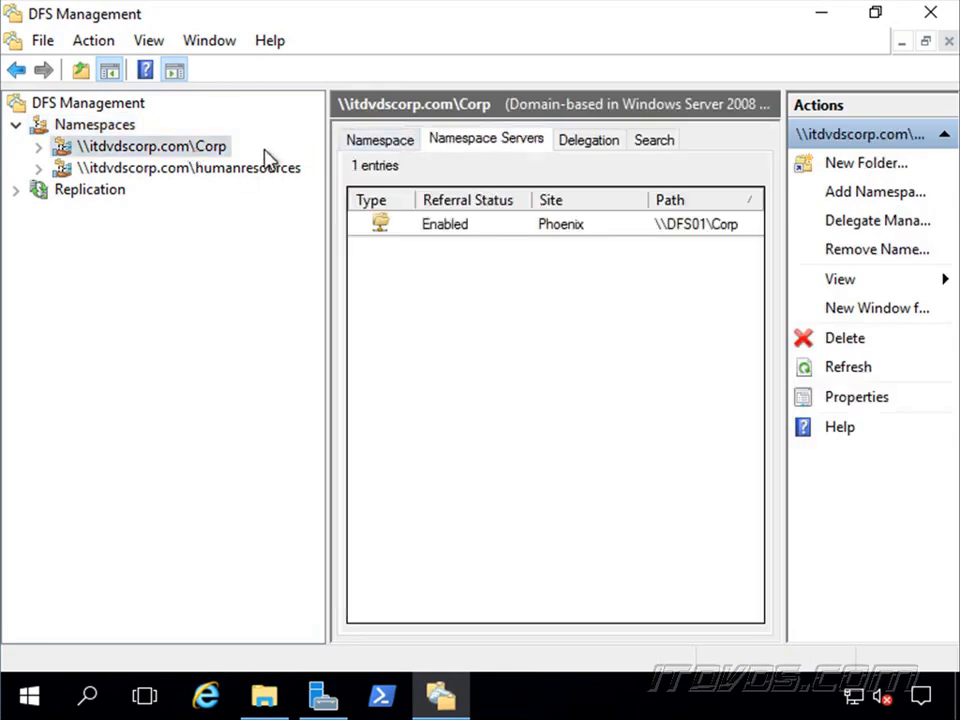
right_click(204, 147)
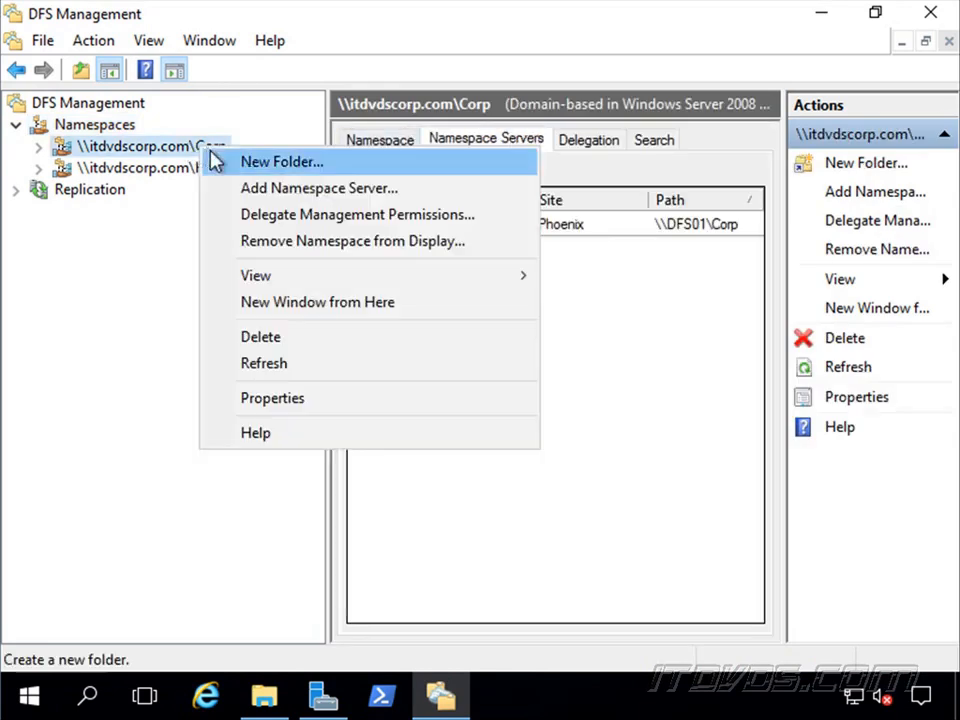
click(318, 189)
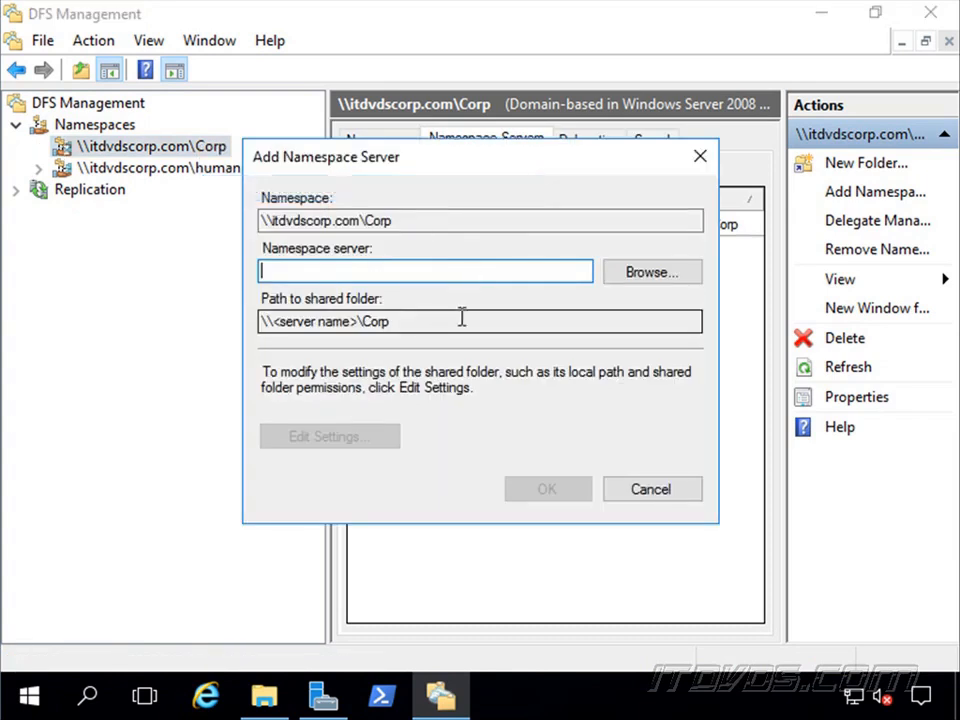
text(DFS02)
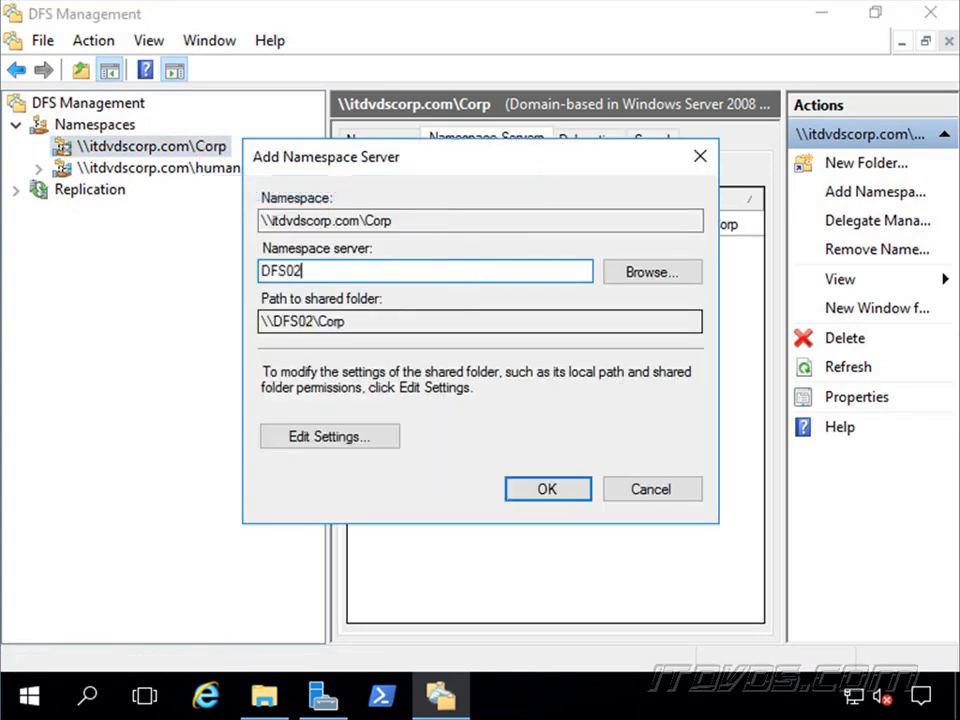
click(548, 492)
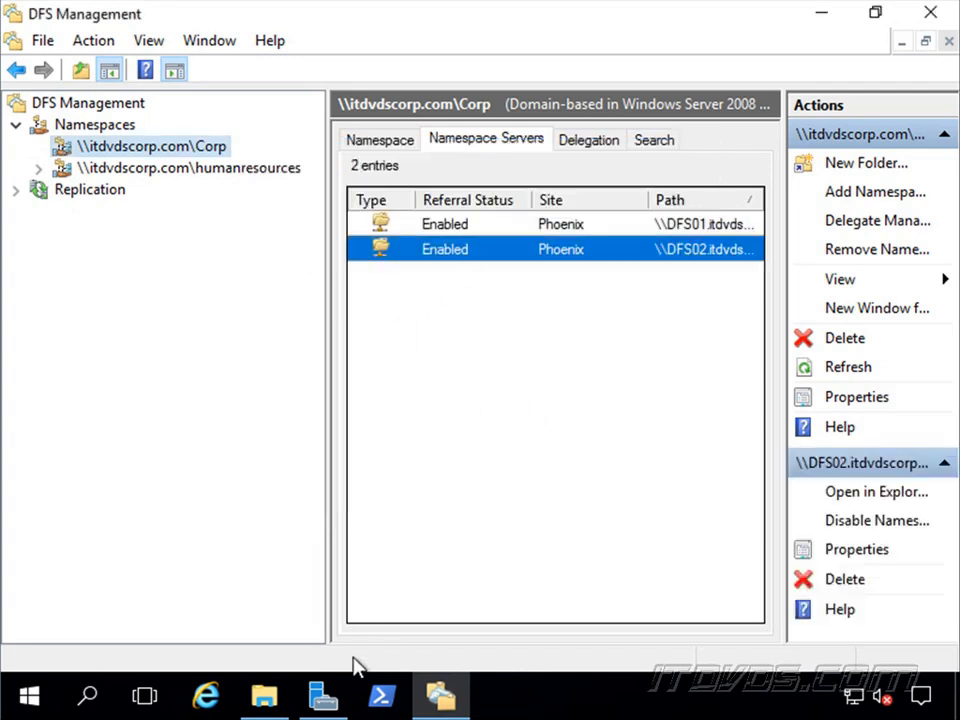
Examine the CompanyDocs folder and its location on the c$ share of dfs01 in File Explorer.
click(266, 705)
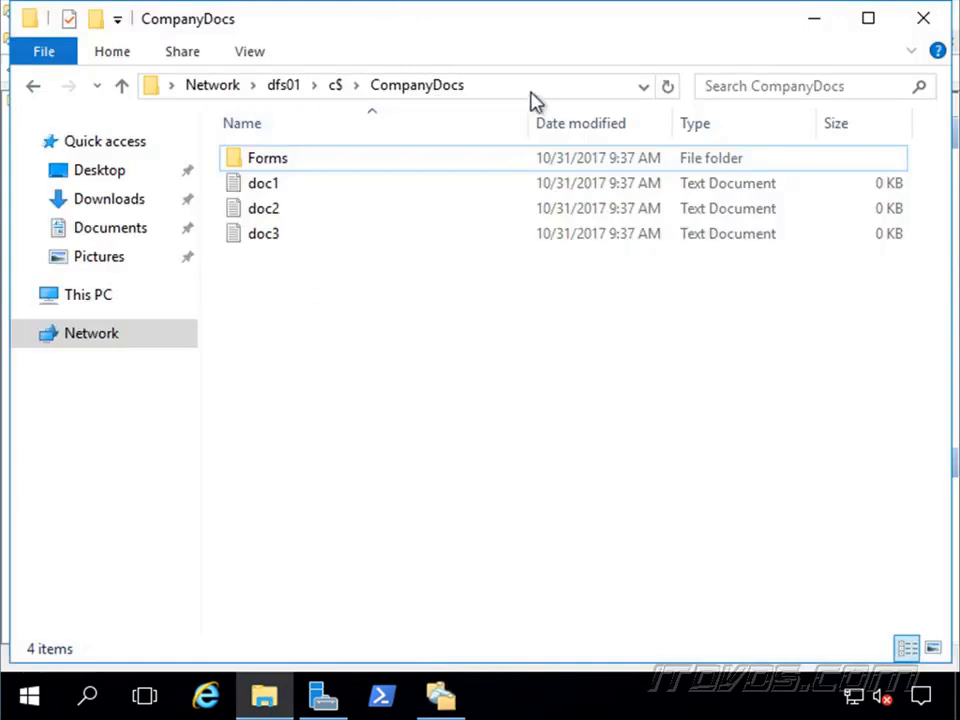
click(407, 88)
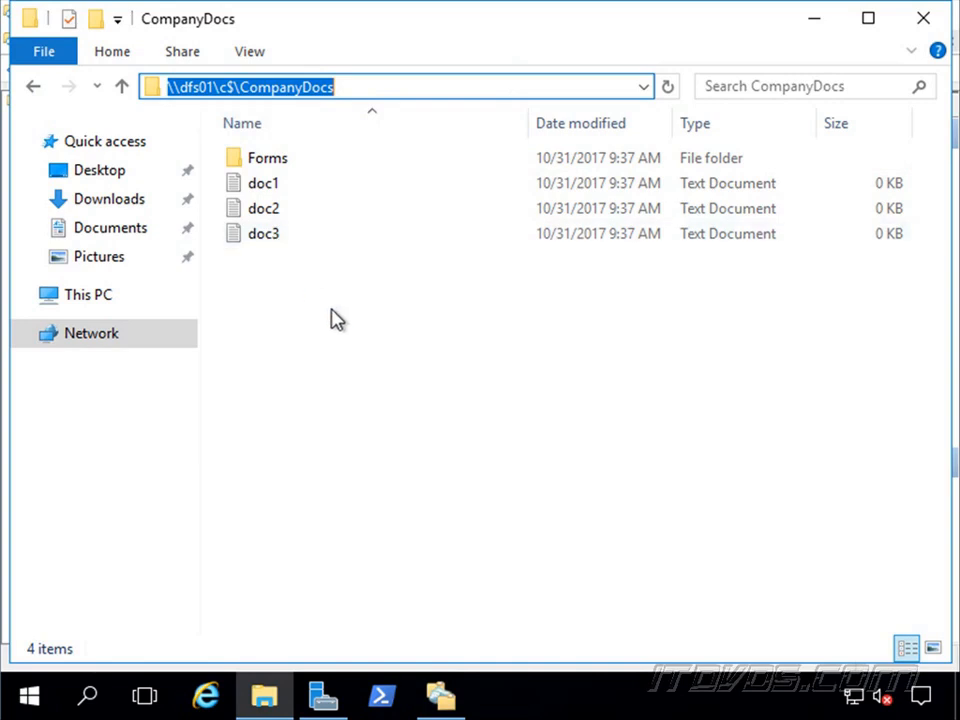
click(359, 88)
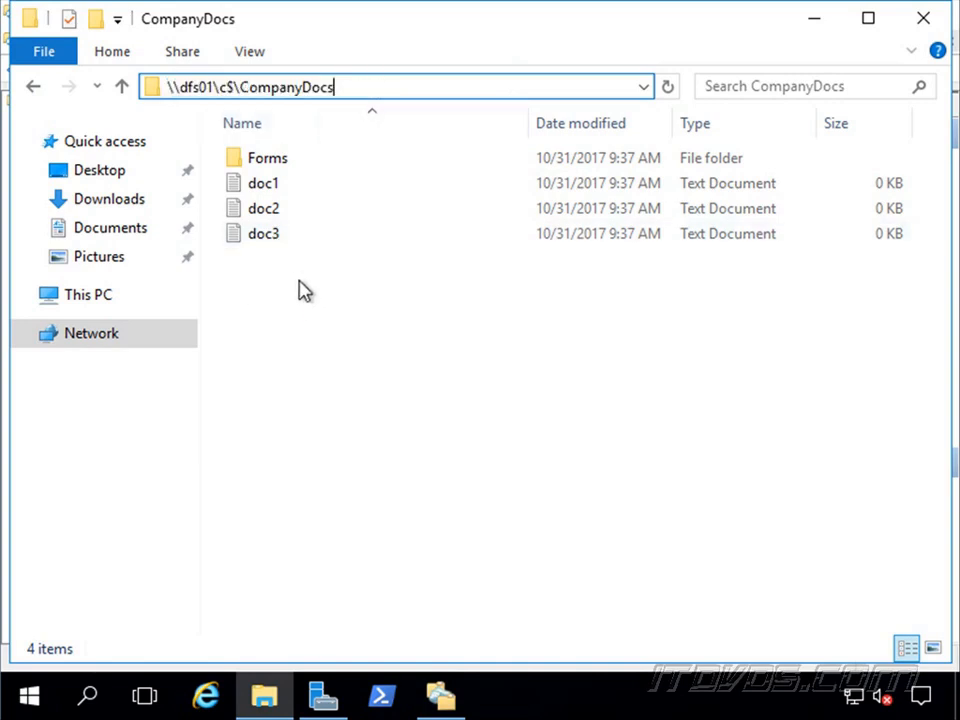
click(298, 289)
click(343, 88)
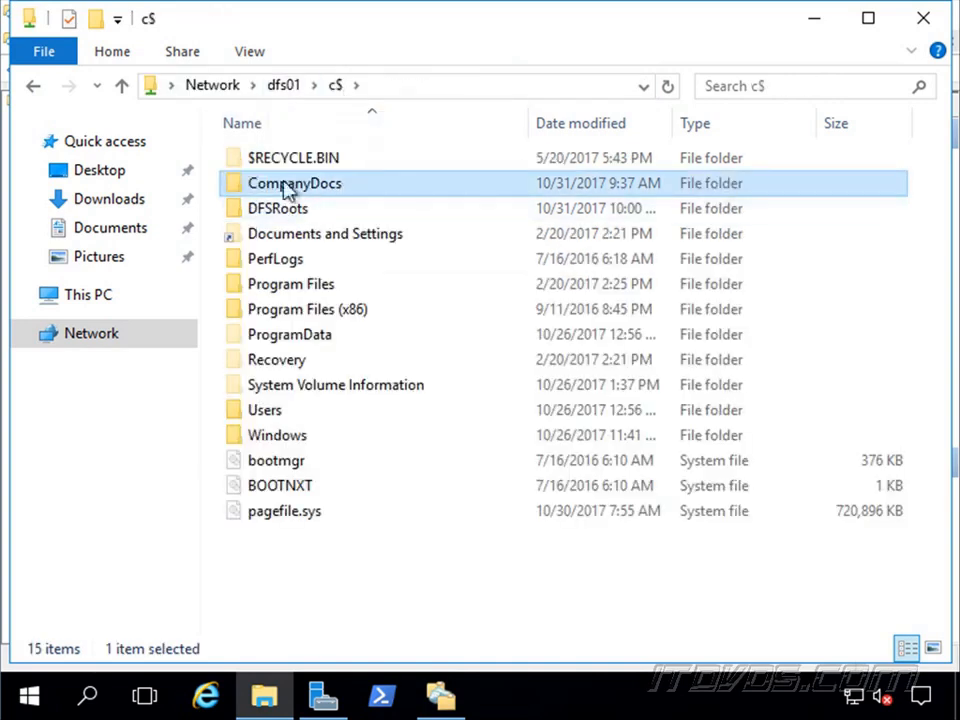
click(825, 26)
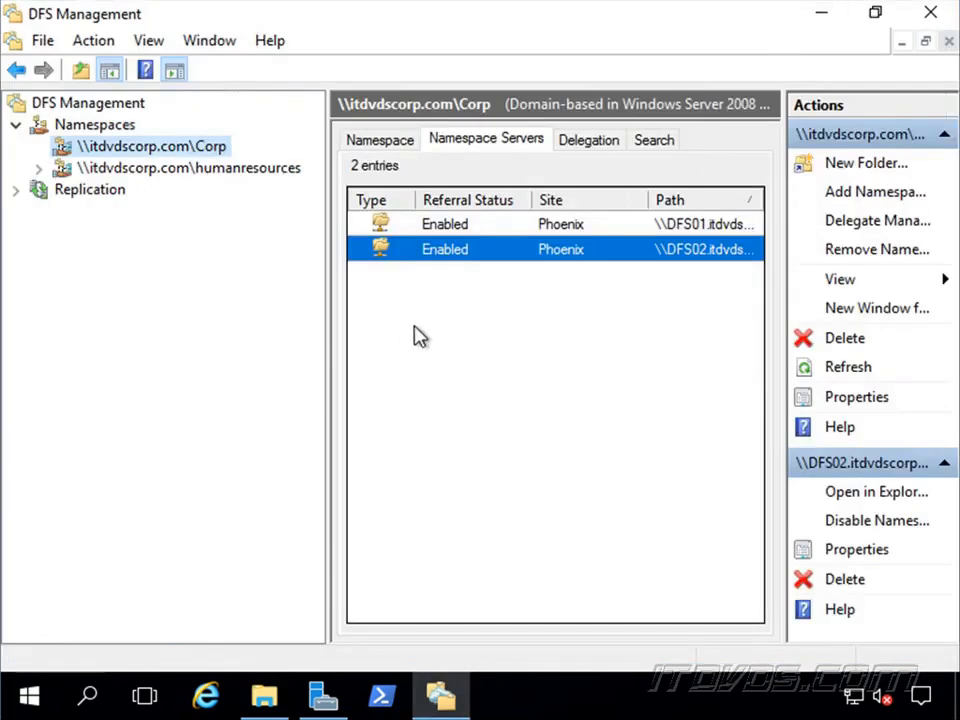
Start a new folder in the Corp namespace and browse the shared folders on DFS01 for its folder target.
right_click(205, 153)
click(290, 171)
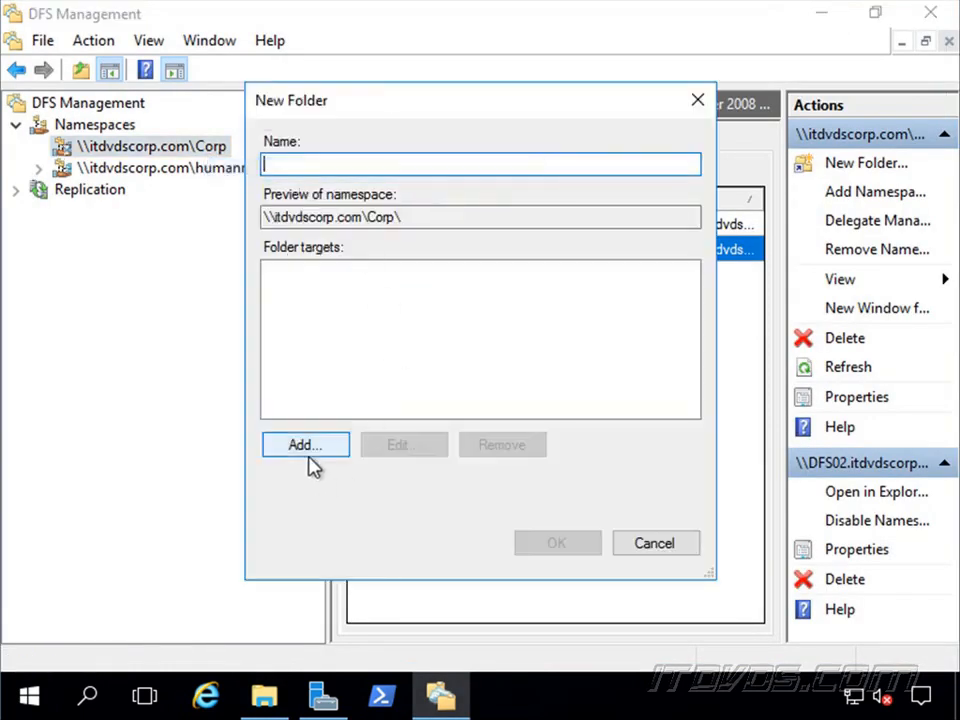
click(318, 449)
click(662, 340)
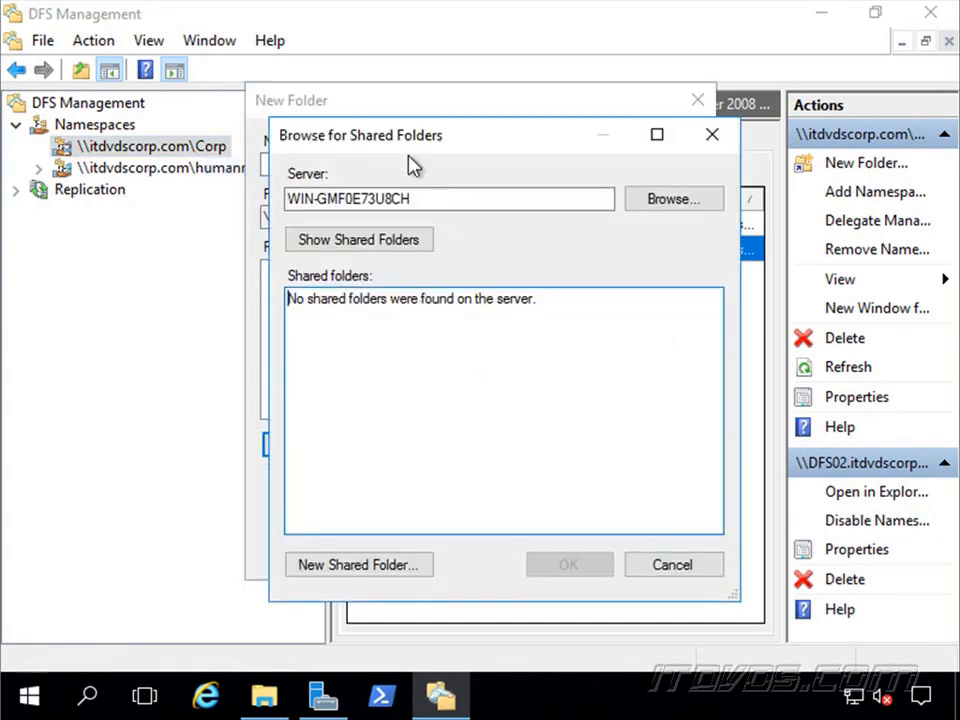
drag(437, 199, 192, 220)
text(DFS01)
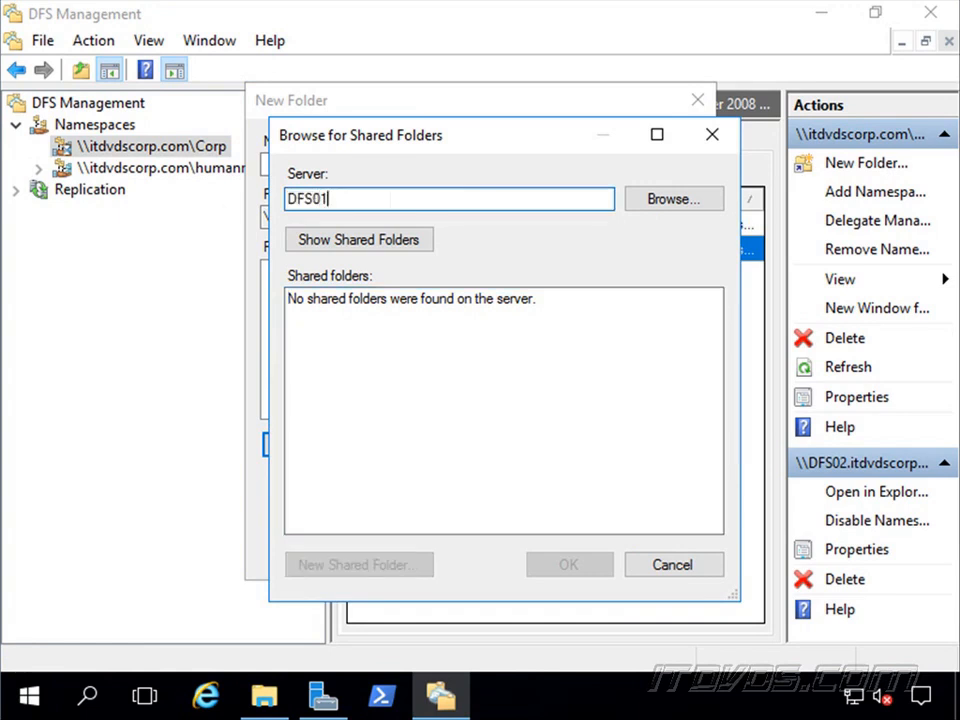
click(392, 240)
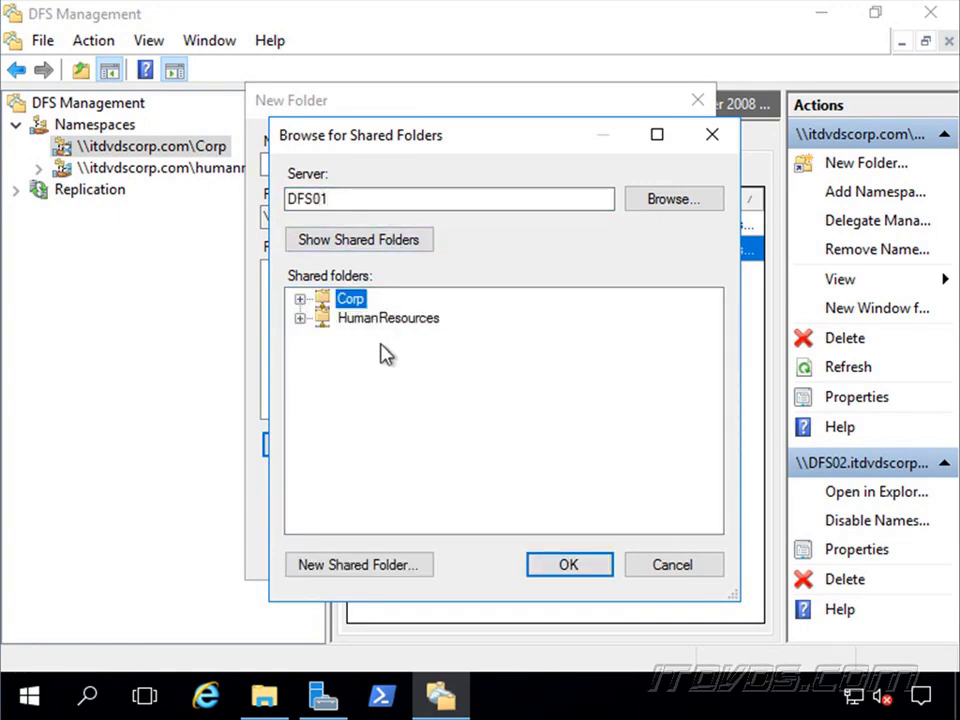
Share c:\CompanyDocs on DFS01 as CompanyDocs with read and write permissions for all users, and add it as the folder target.
click(416, 570)
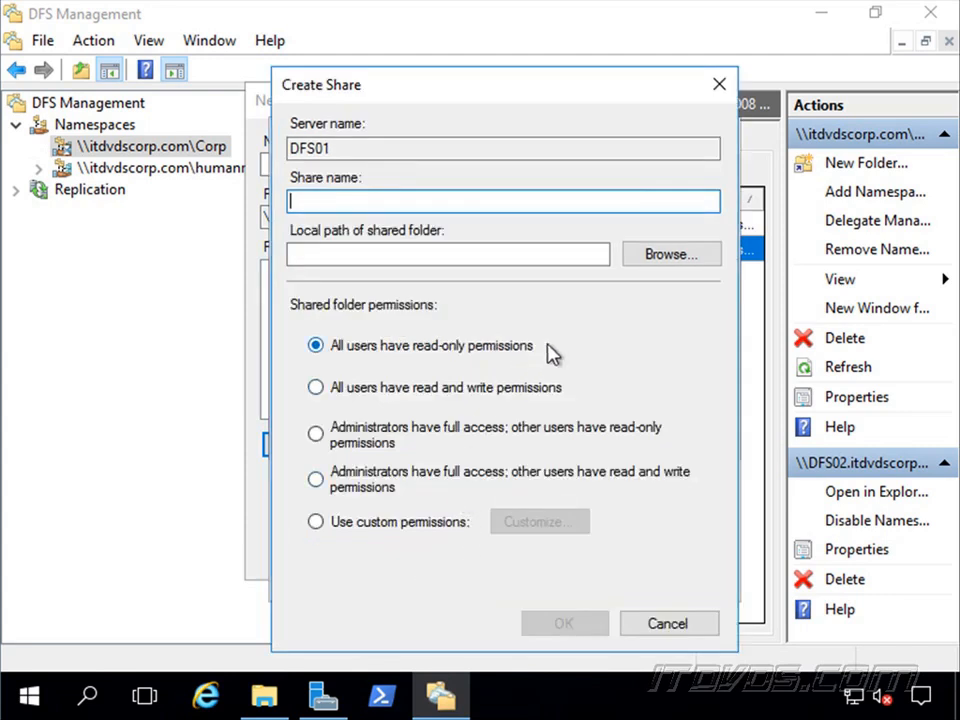
text(CompanyDocs)
click(669, 254)
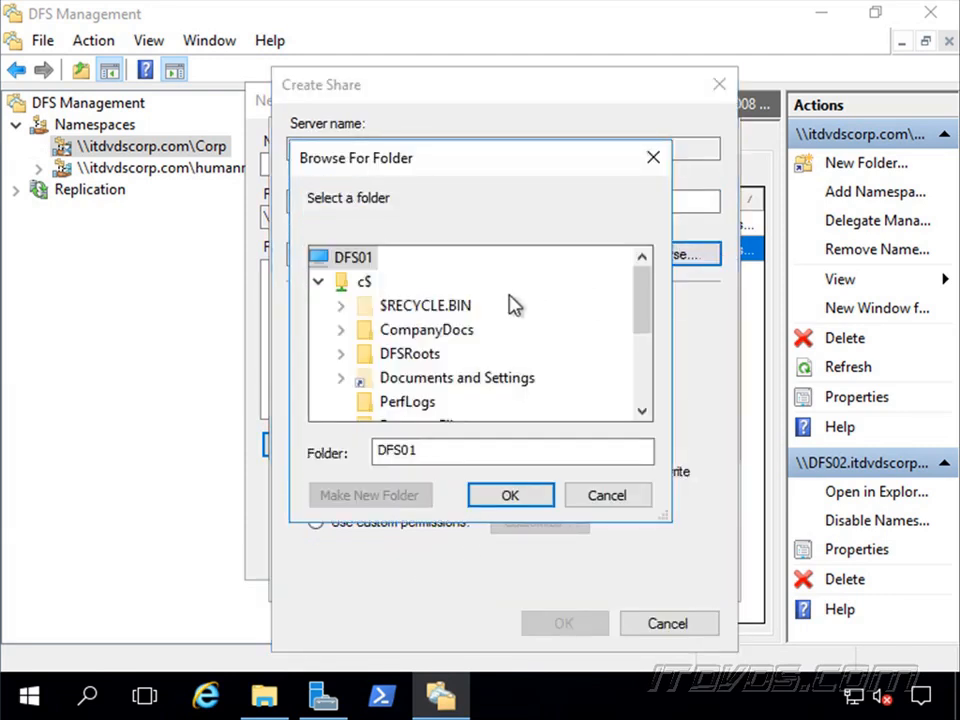
scroll(647, 302, down, 1)
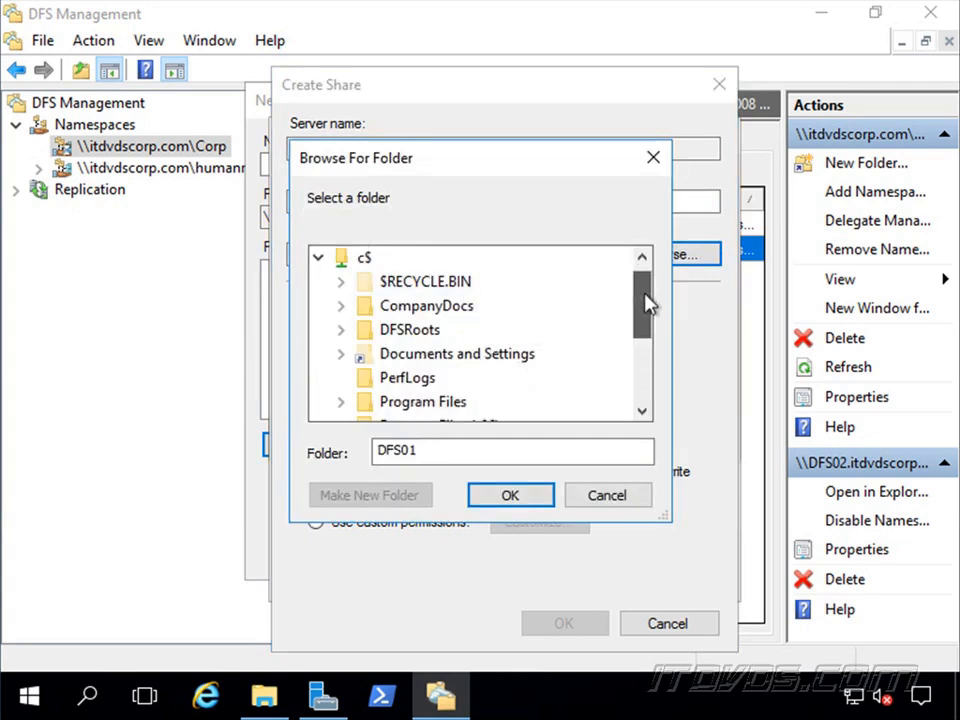
click(424, 318)
click(513, 495)
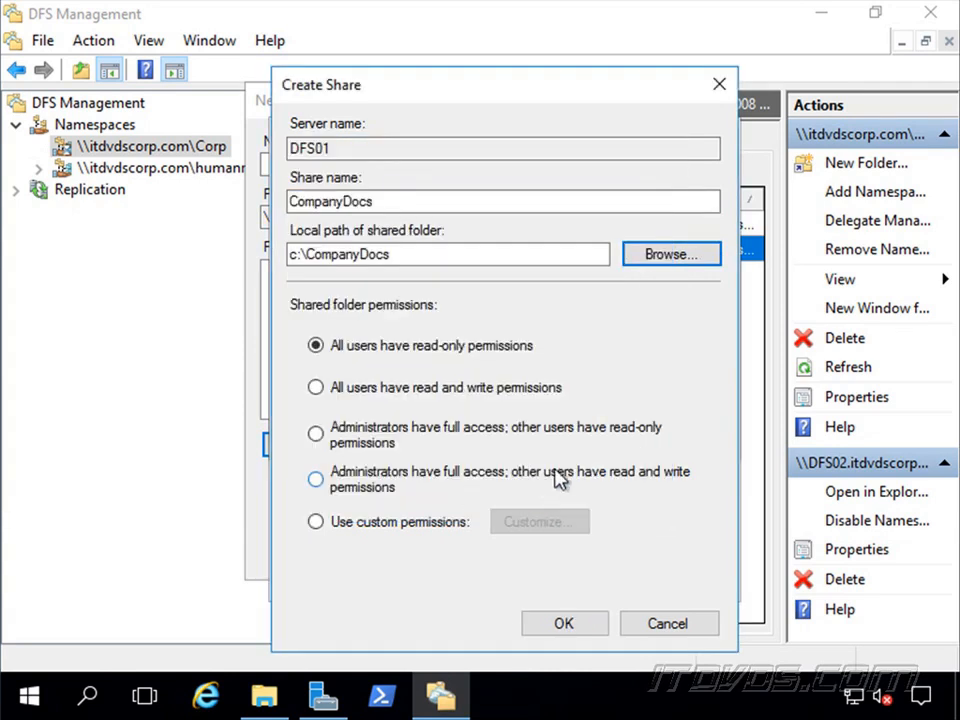
click(316, 389)
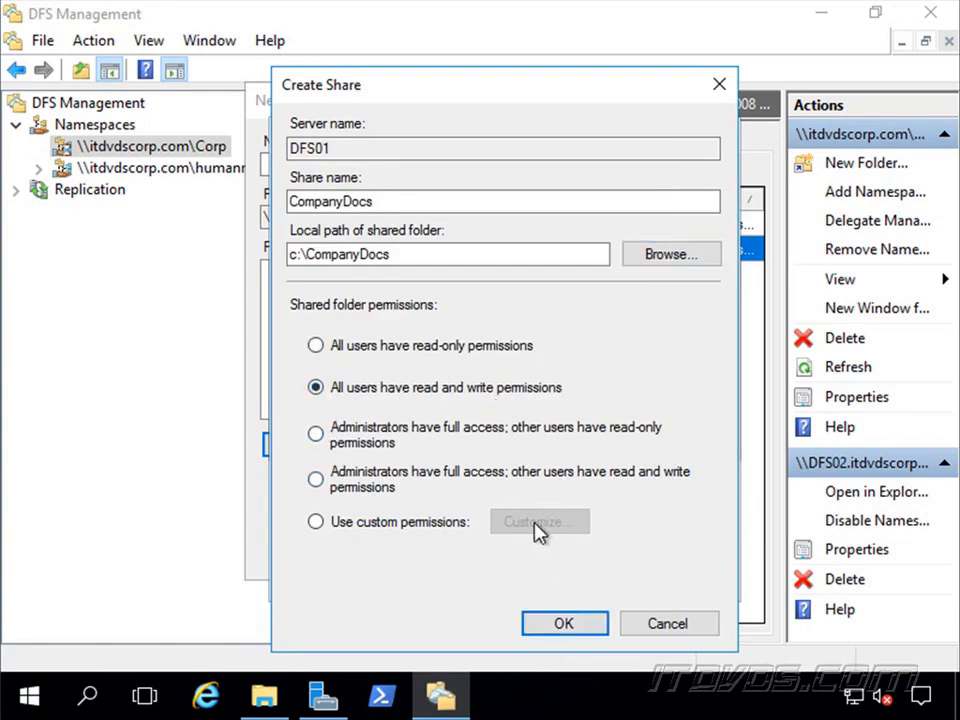
click(564, 623)
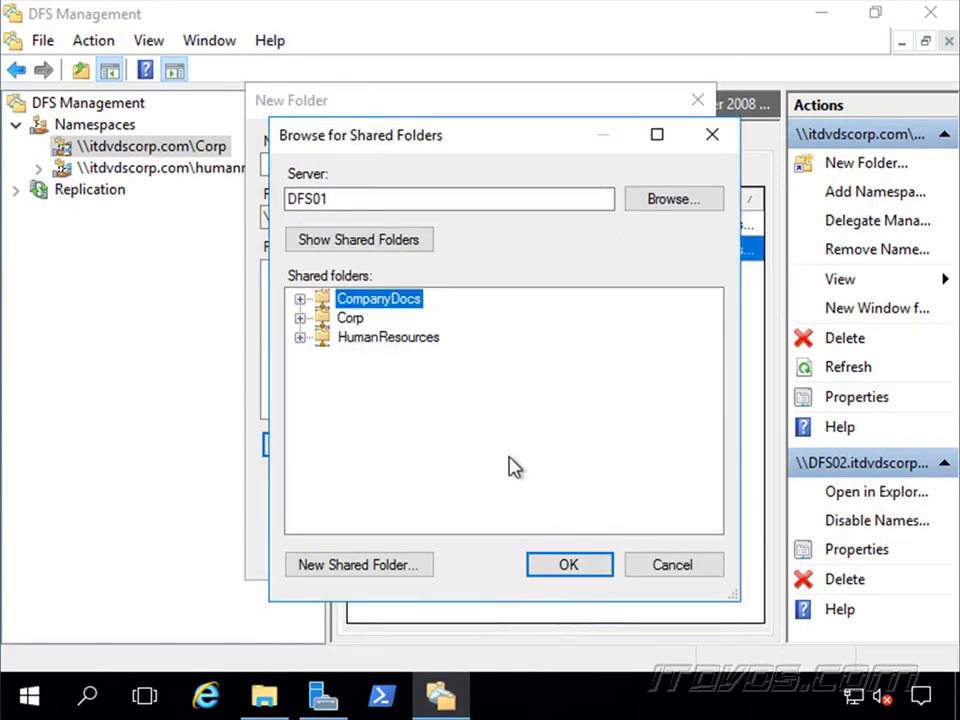
click(553, 568)
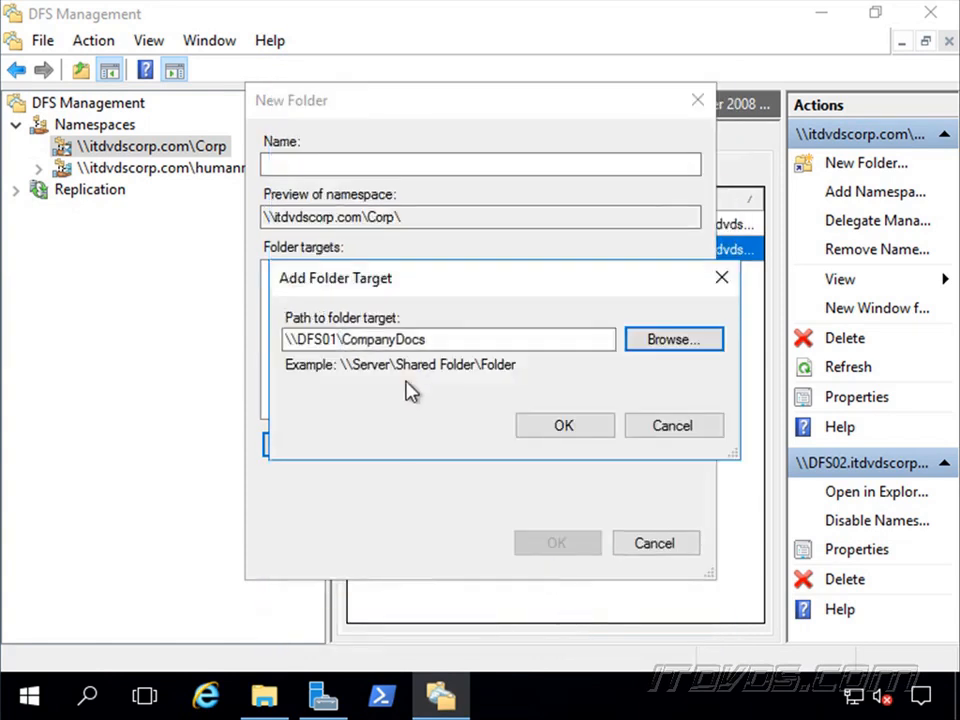
click(566, 425)
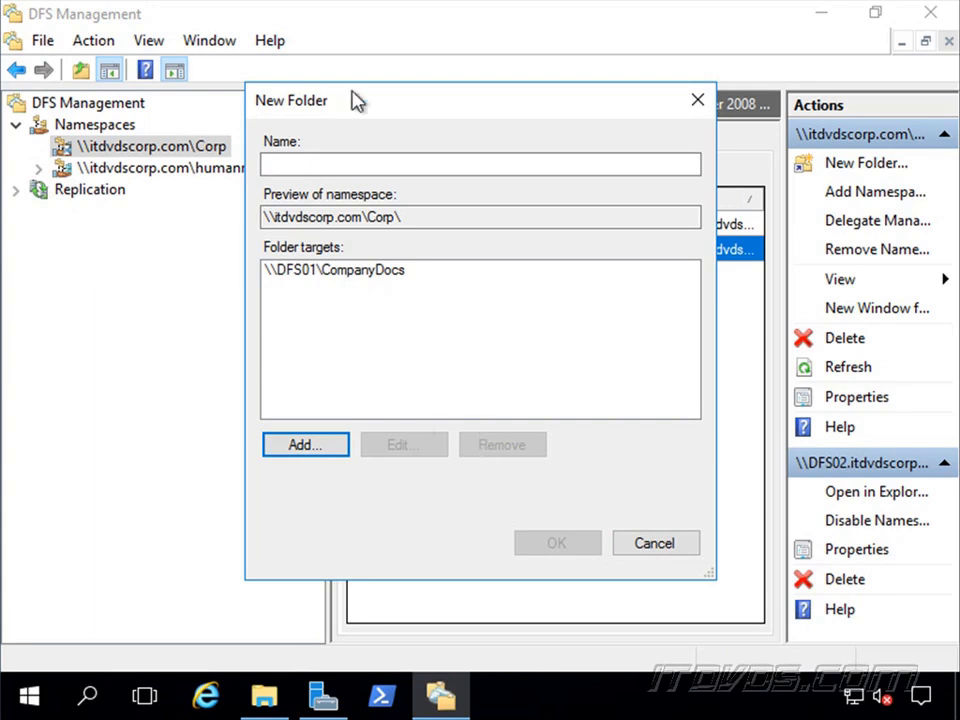
Name the new namespace folder CompanyDocs, create it, and display its folder targets under \\itdvdscorp.com\Corp.
click(395, 164)
text(Compan)
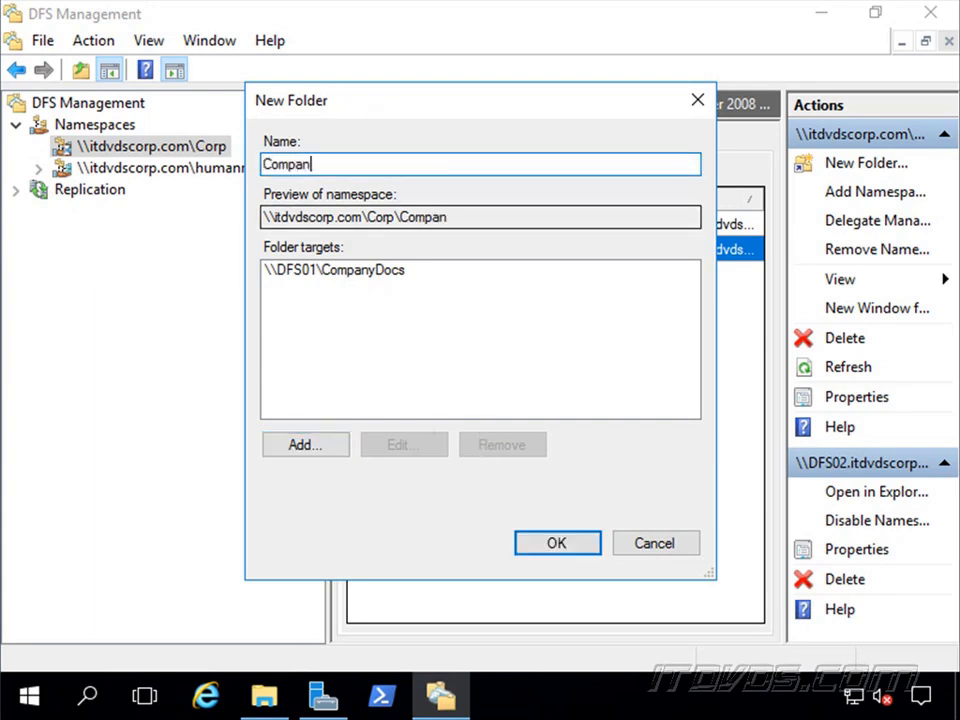
text(yDocs)
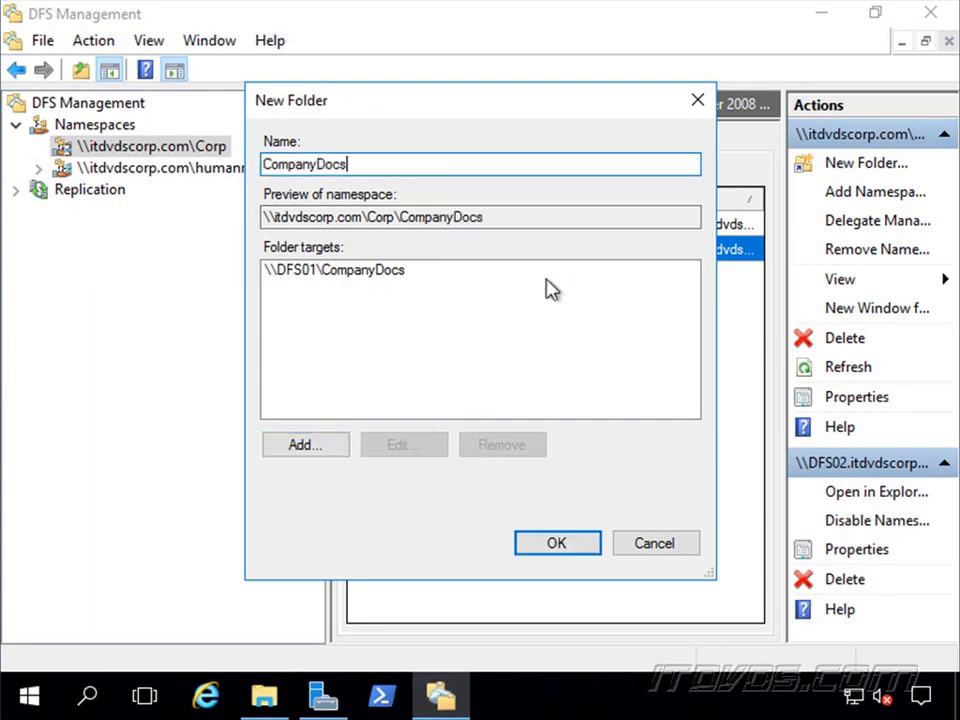
drag(516, 212, 213, 207)
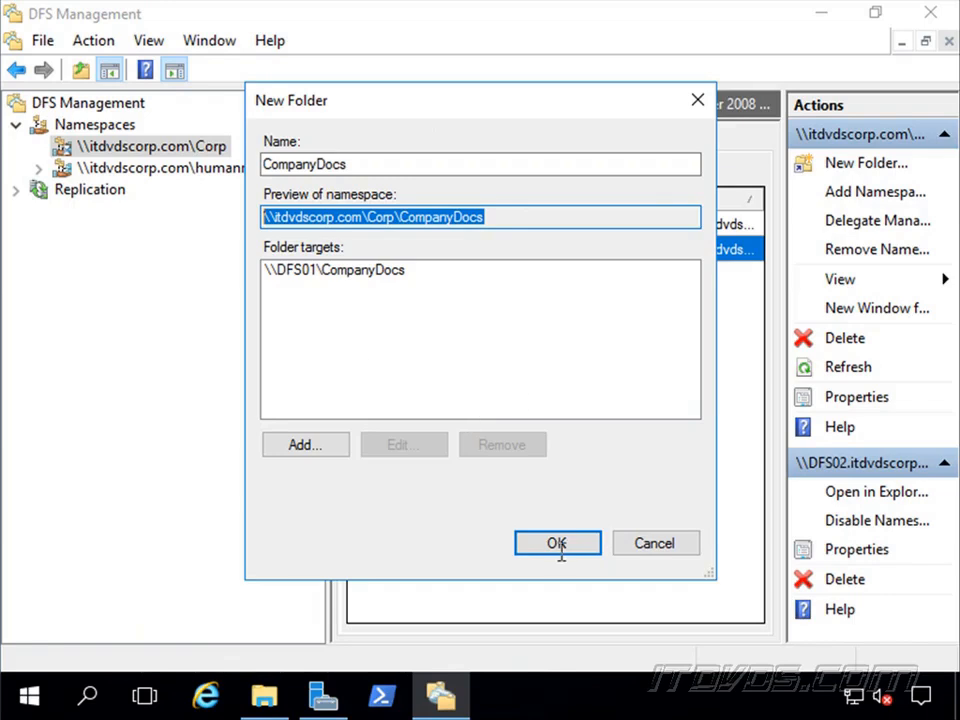
click(557, 545)
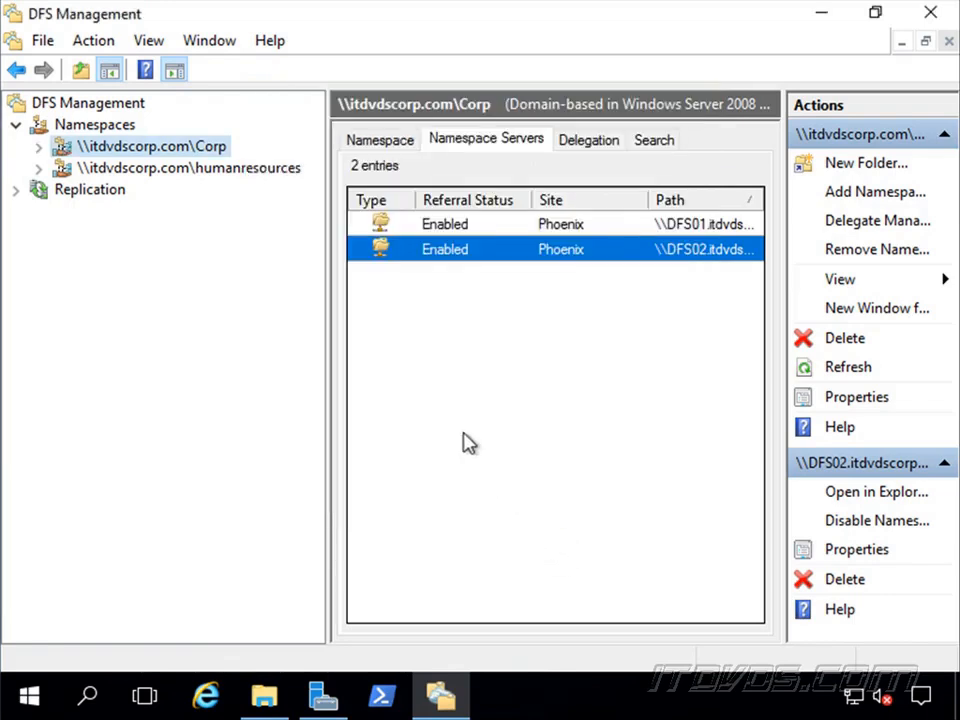
click(38, 147)
click(140, 170)
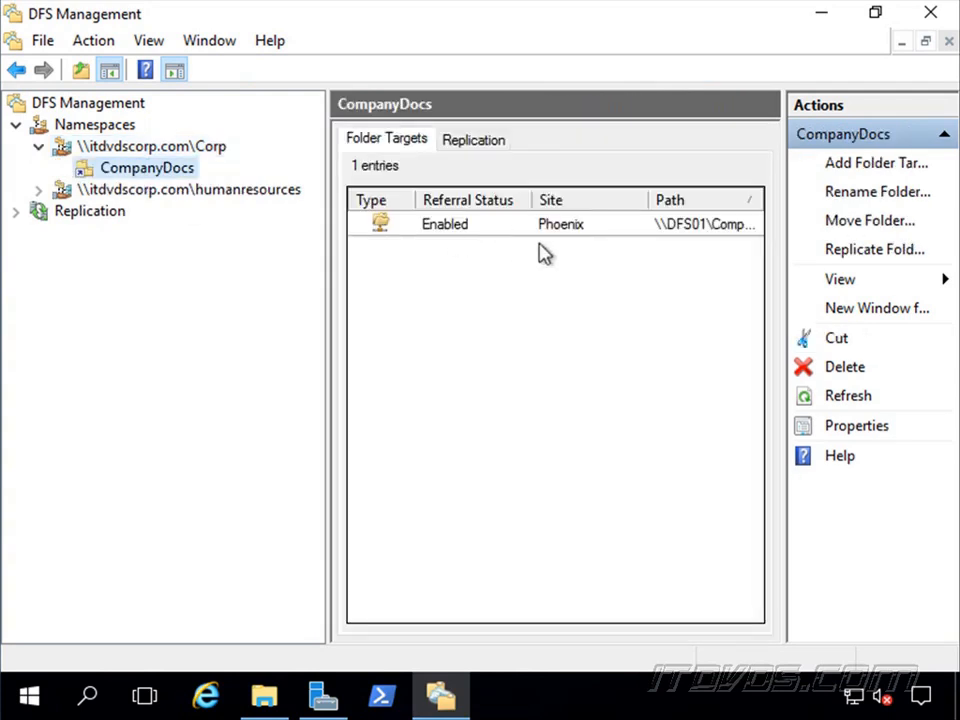
Switch to File Explorer and check the contents of the namespace path \\itdvdscorp.com\corp\CompanyDocs.
click(260, 698)
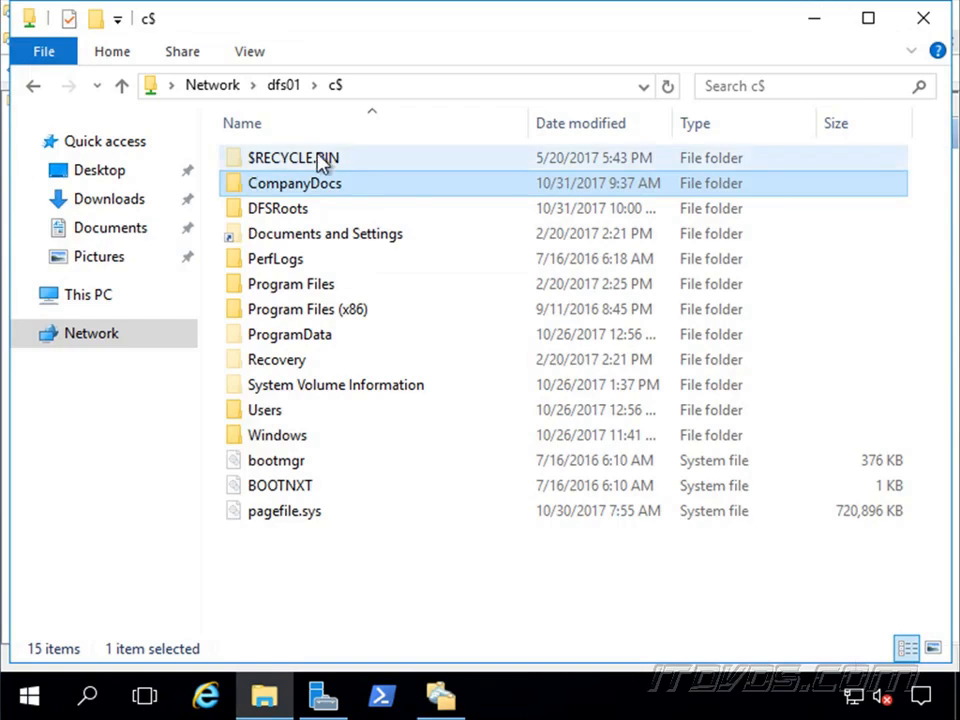
click(563, 90)
text(\)
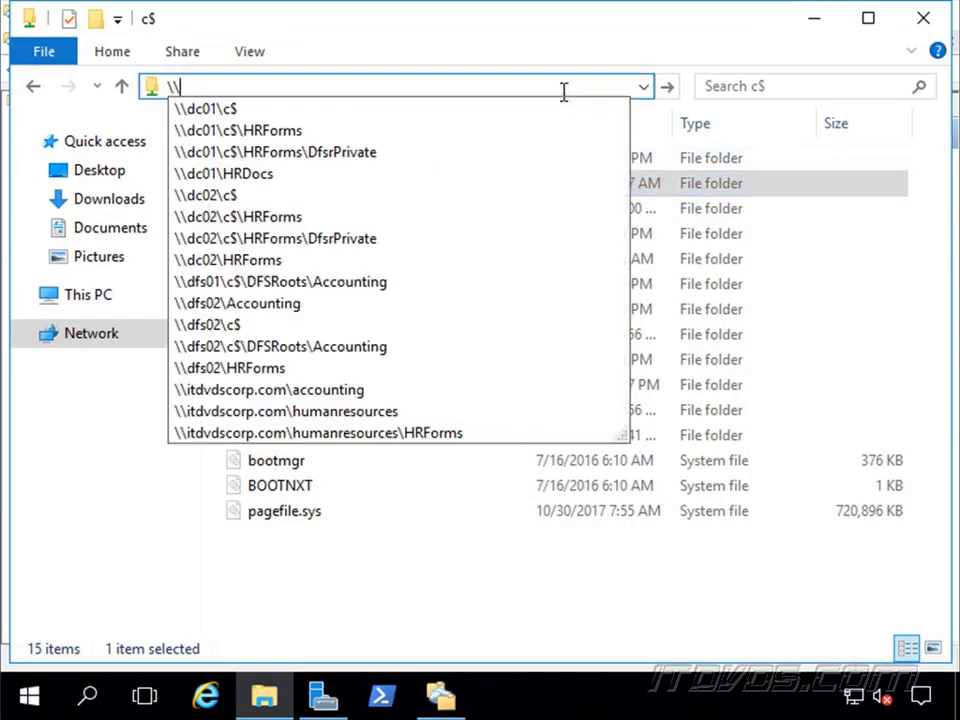
text(itdvdscorp.com)
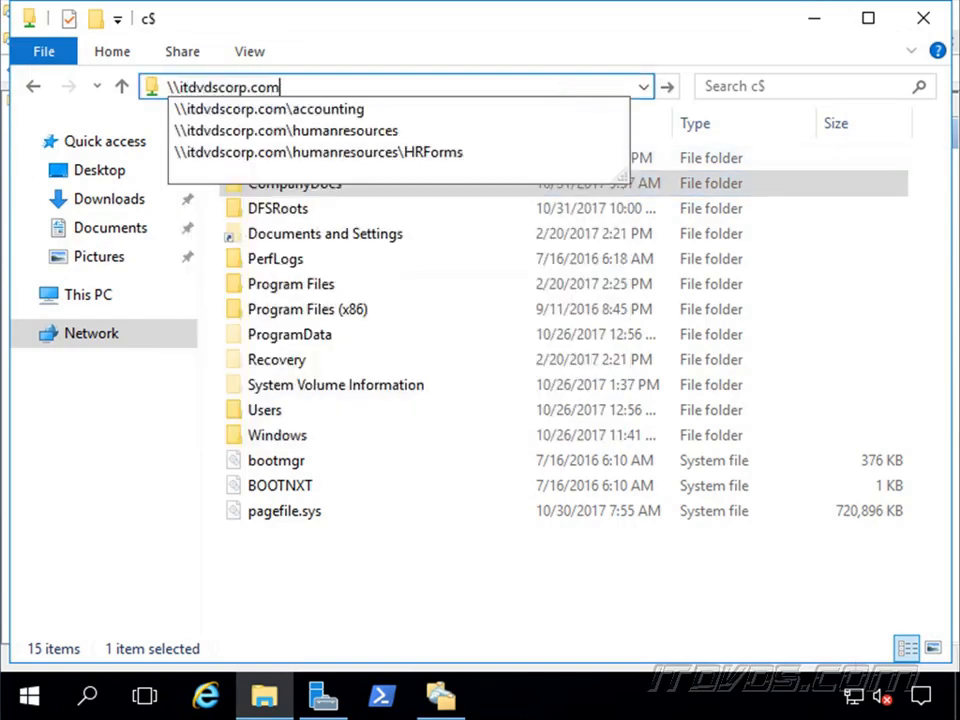
text(\)
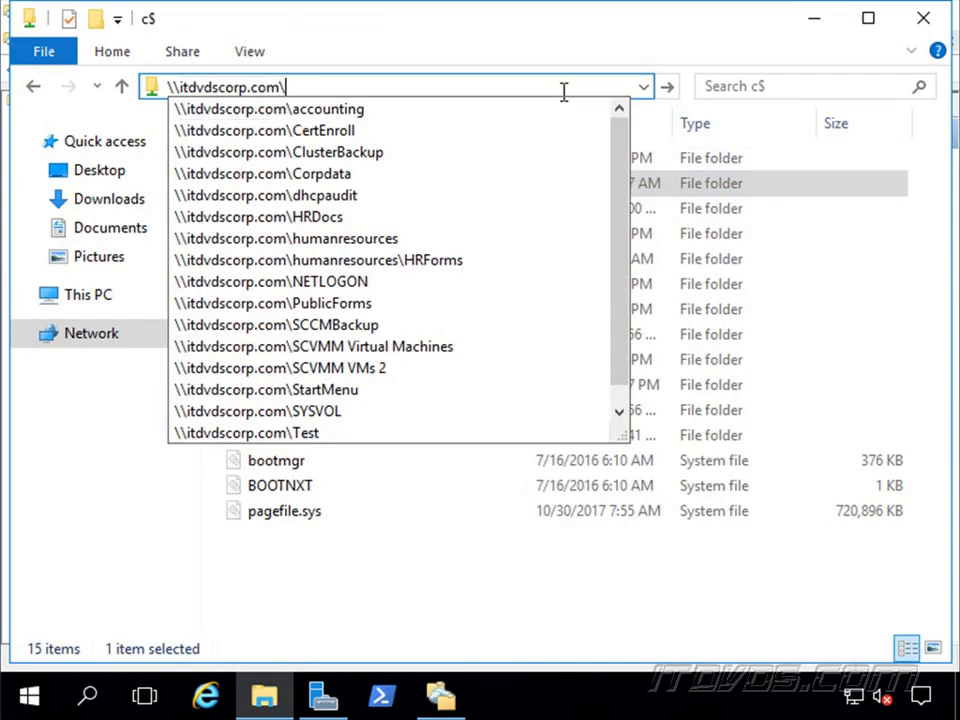
text(corp\)
key(Down)
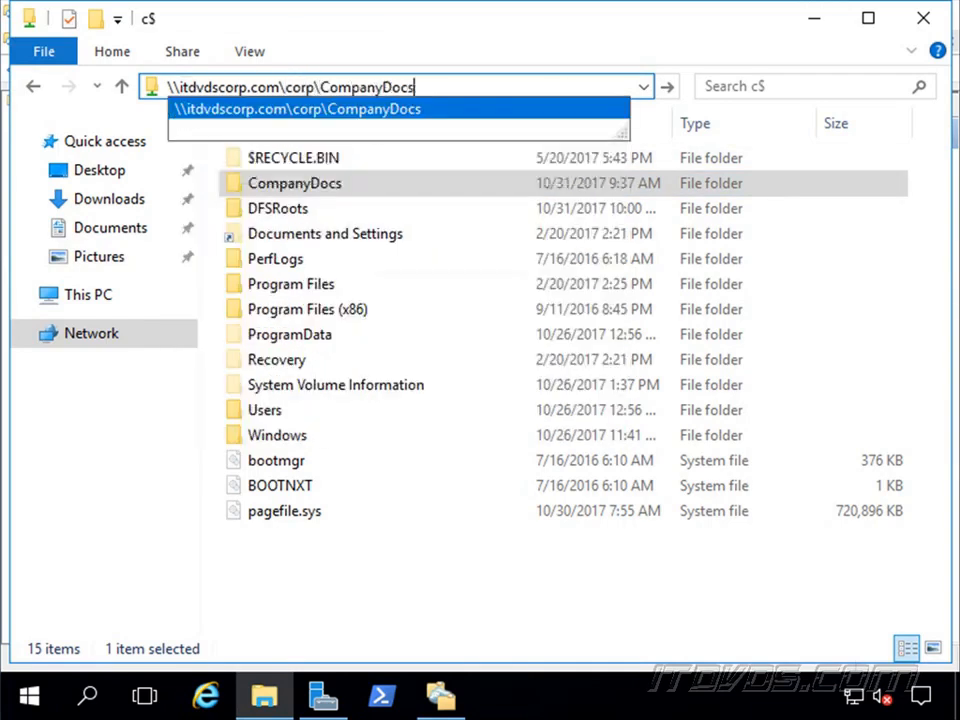
key(Return)
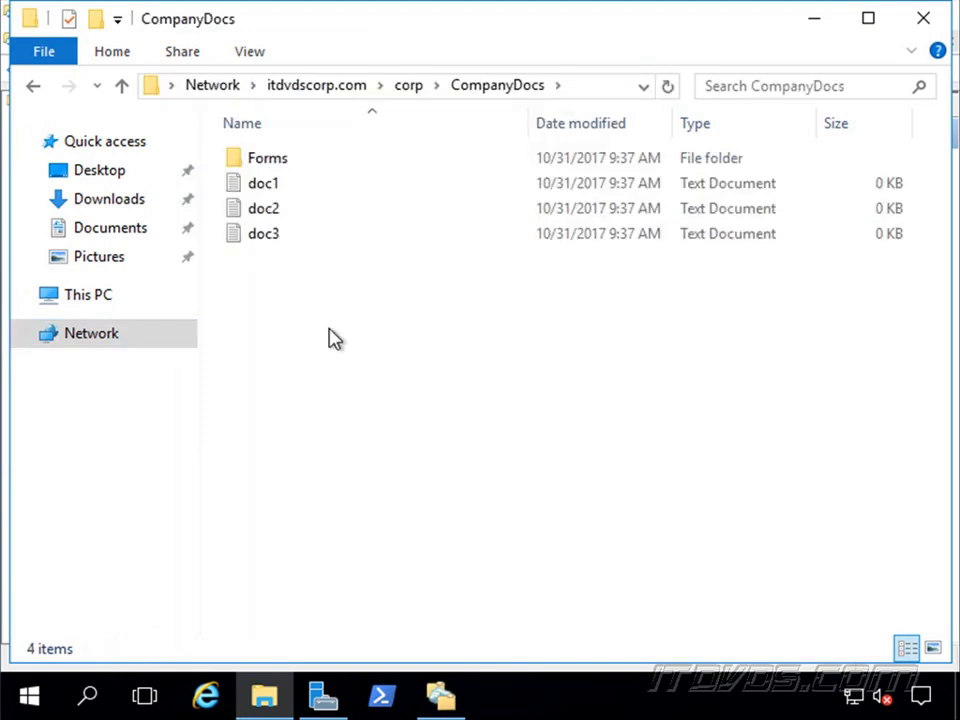
click(567, 86)
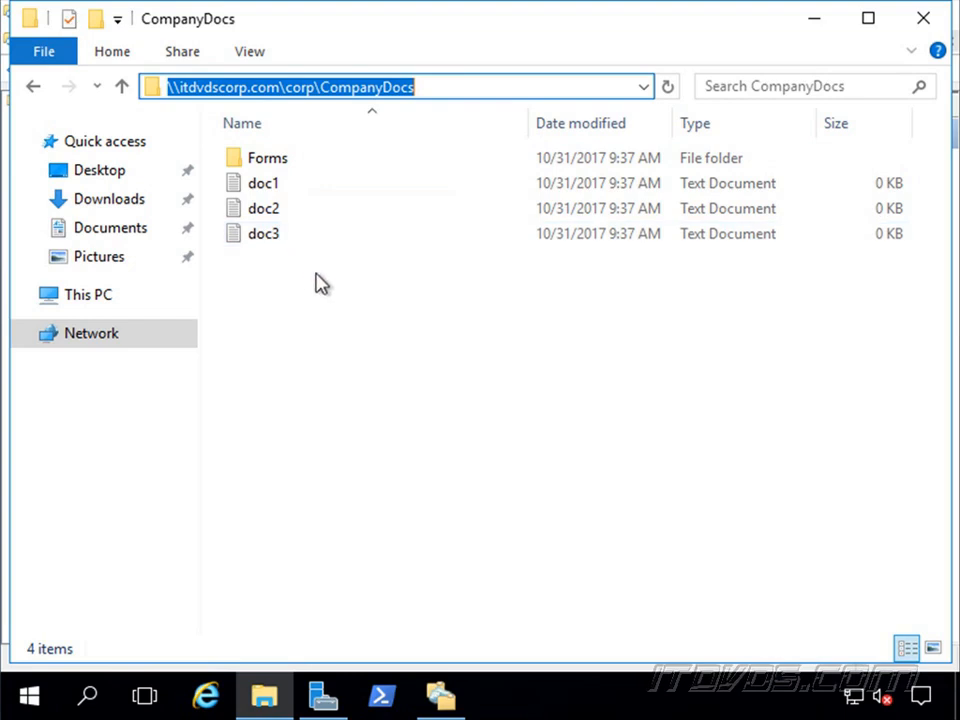
click(810, 20)
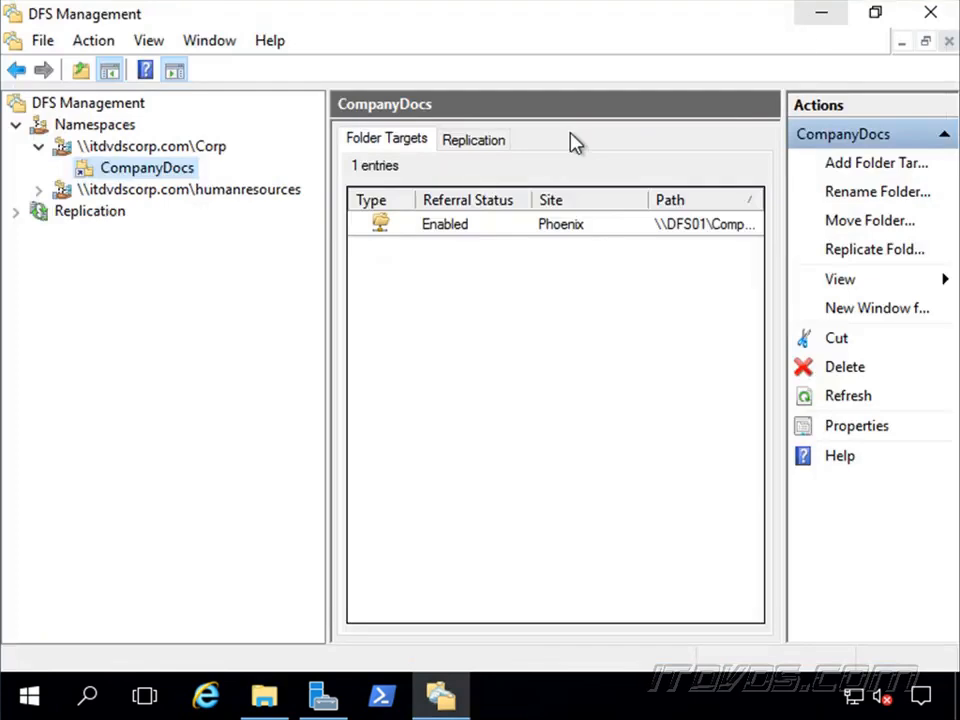
Start a new multipurpose replication group named CompanyDocs in the itdvdscorp.com domain.
click(100, 216)
right_click(95, 217)
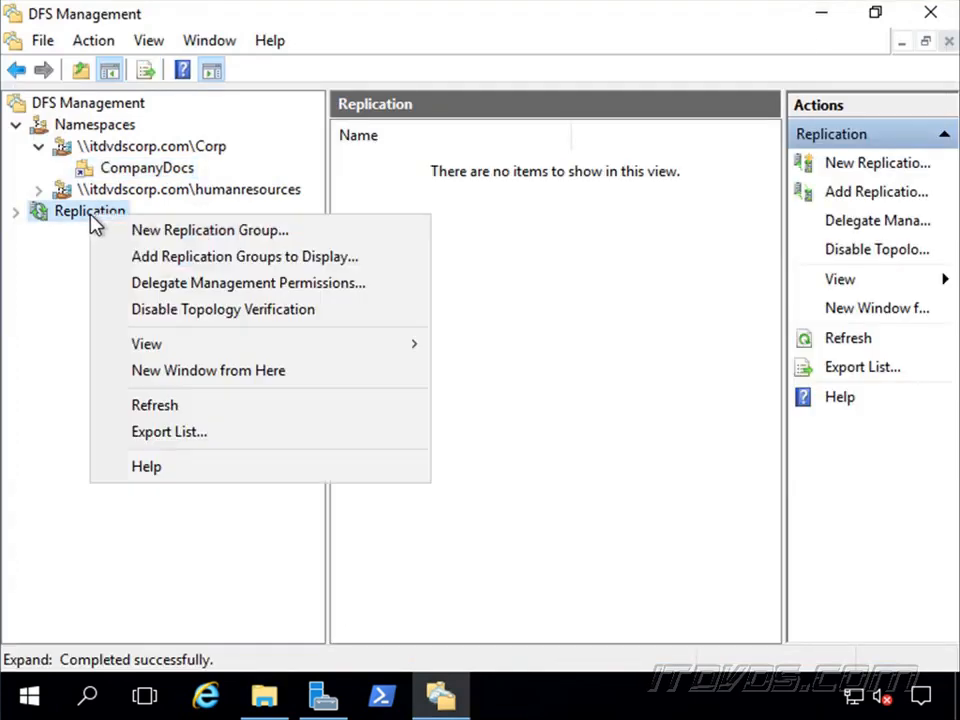
click(230, 231)
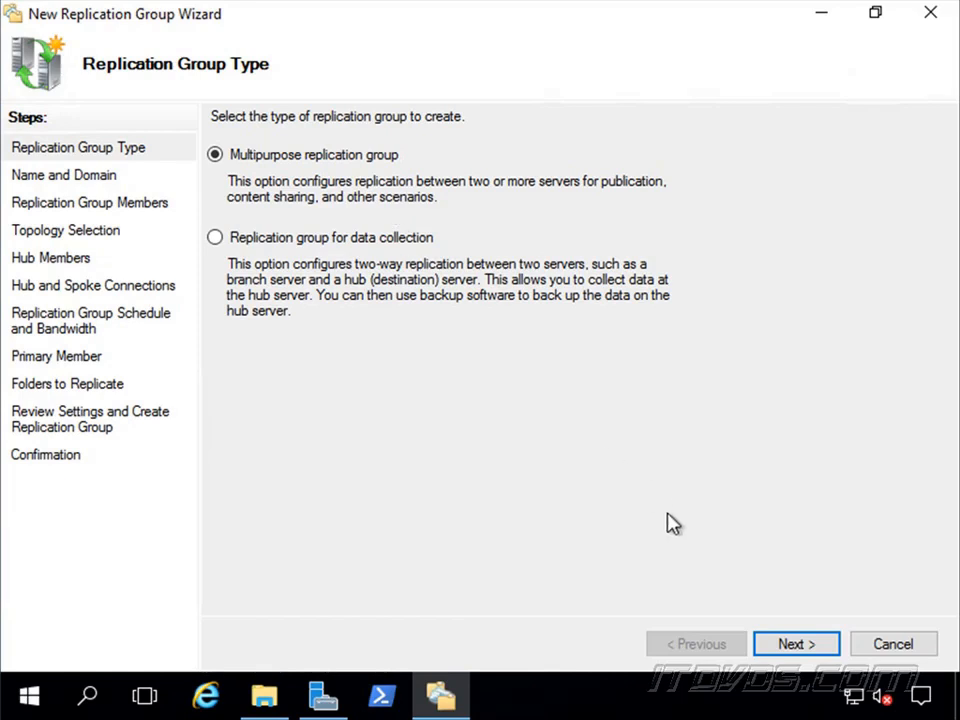
click(789, 648)
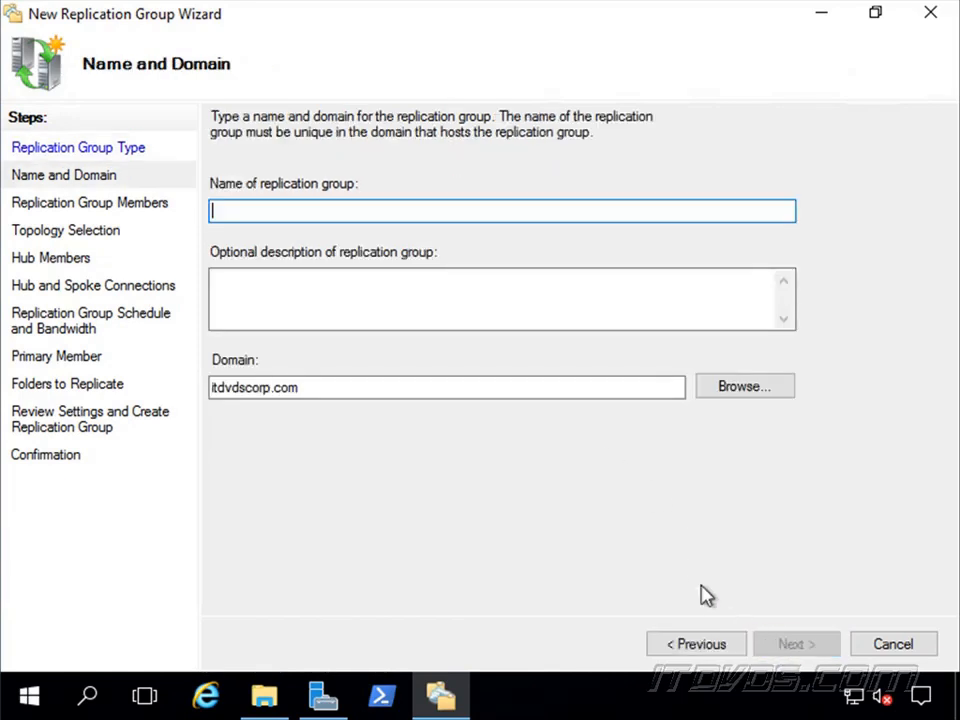
text(CompanyDocs)
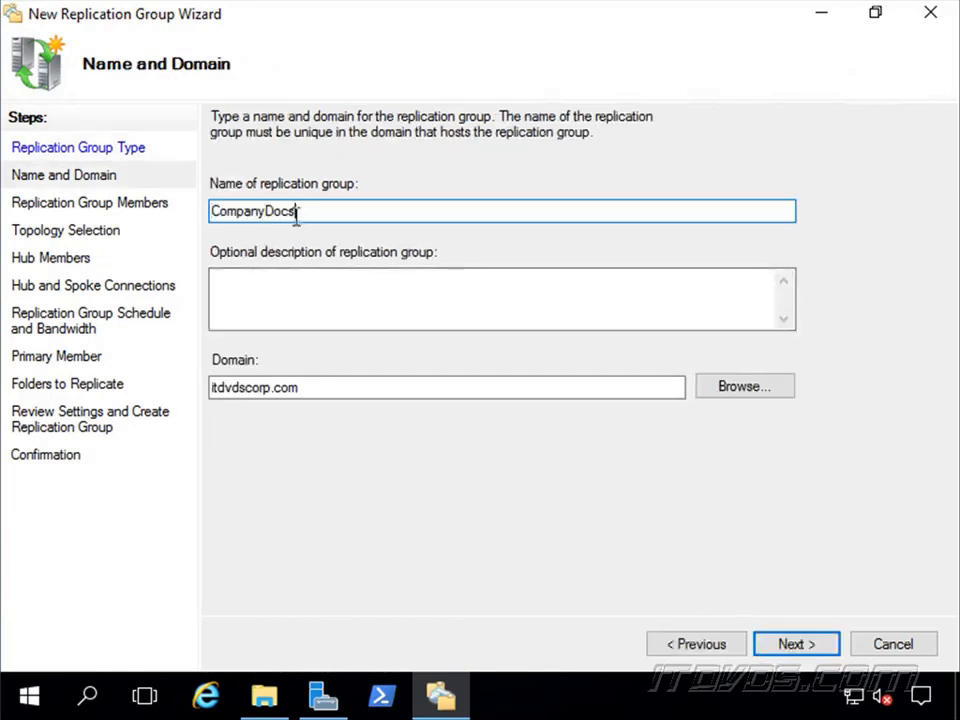
click(798, 651)
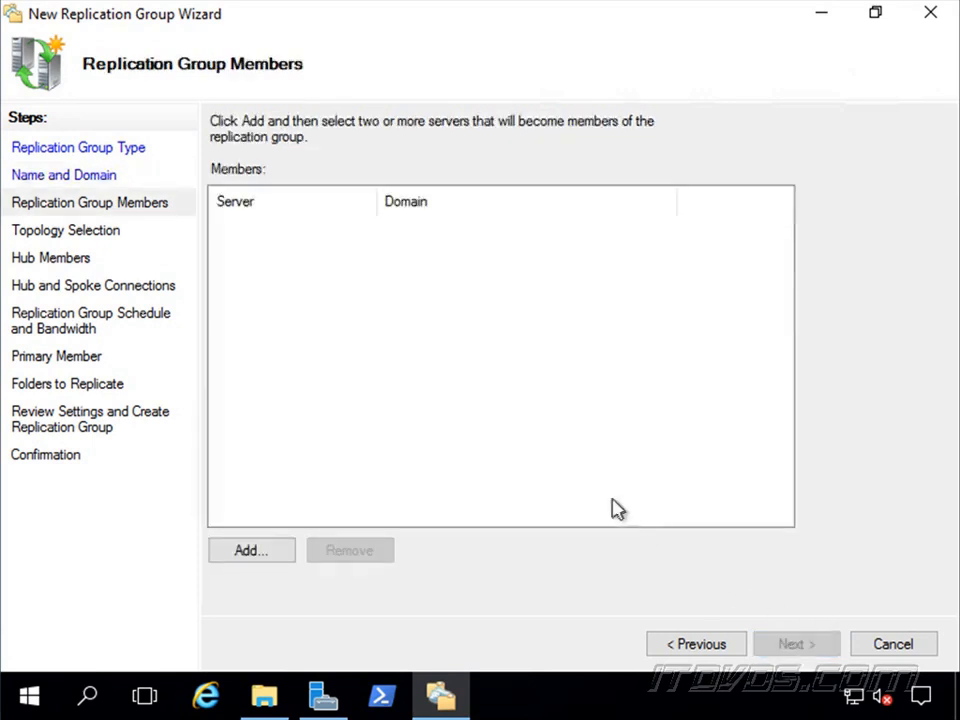
Add the servers DFS01 and DFS02 as members of the replication group.
click(264, 553)
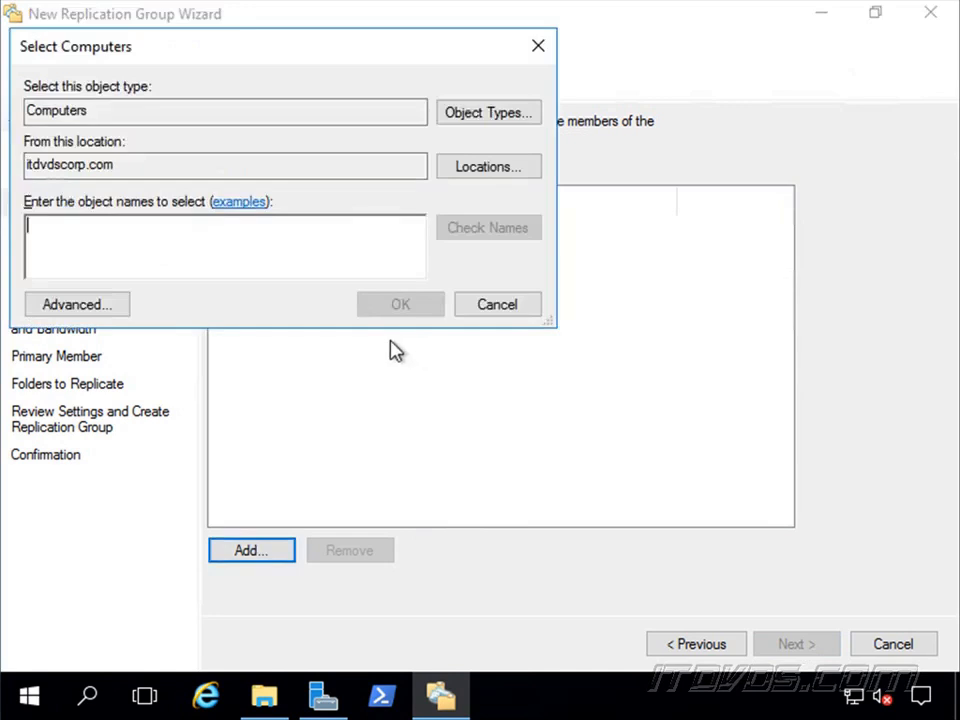
text(DFS01)
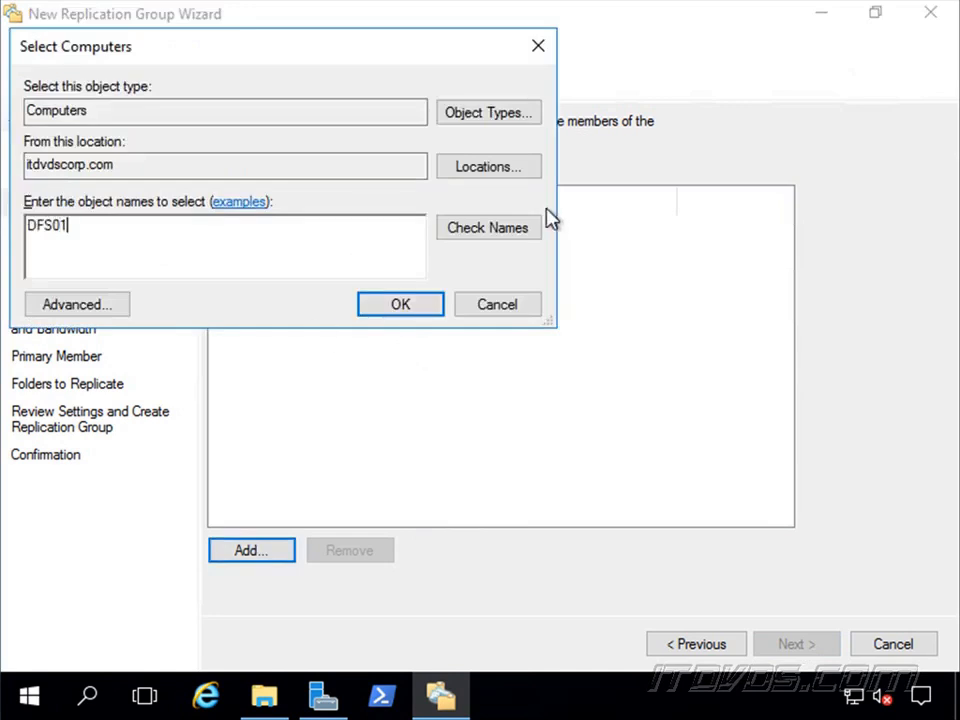
click(401, 303)
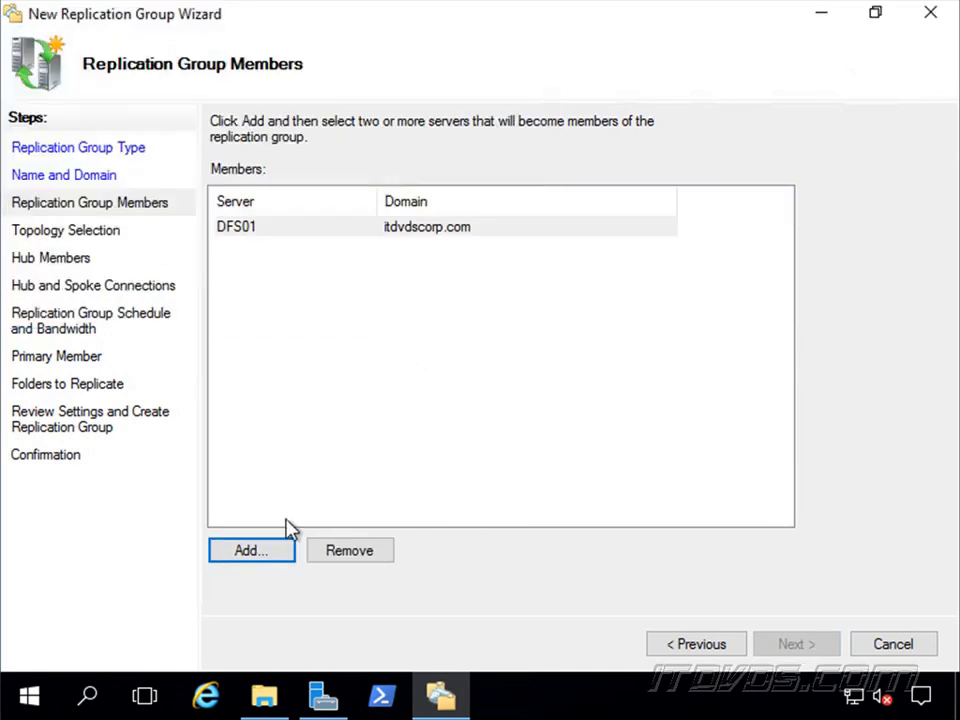
click(258, 550)
text(D)
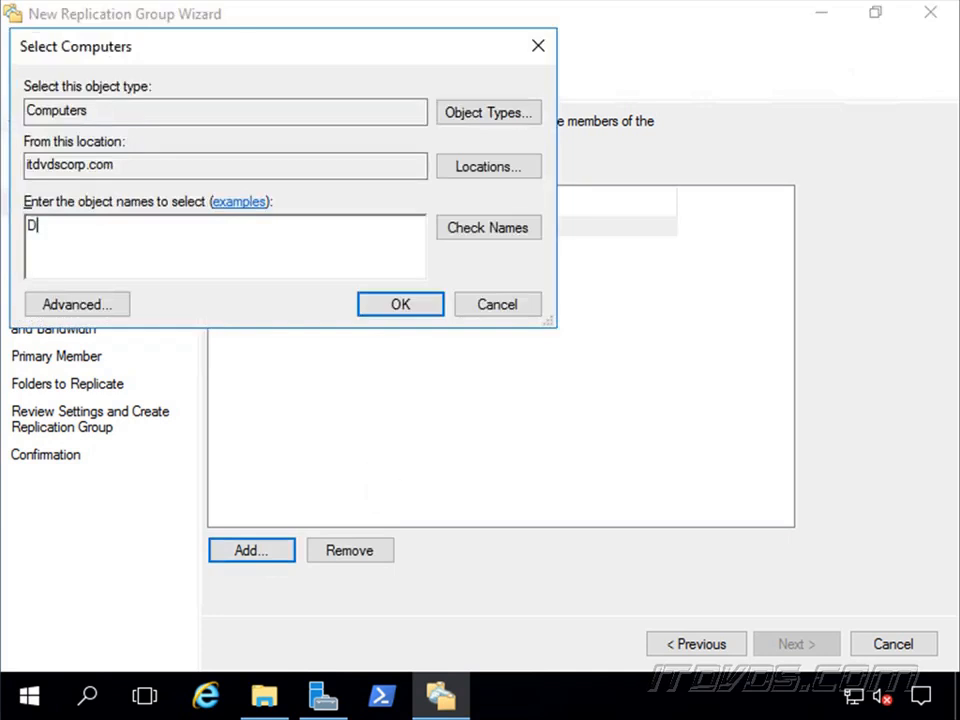
text(FS02)
click(420, 303)
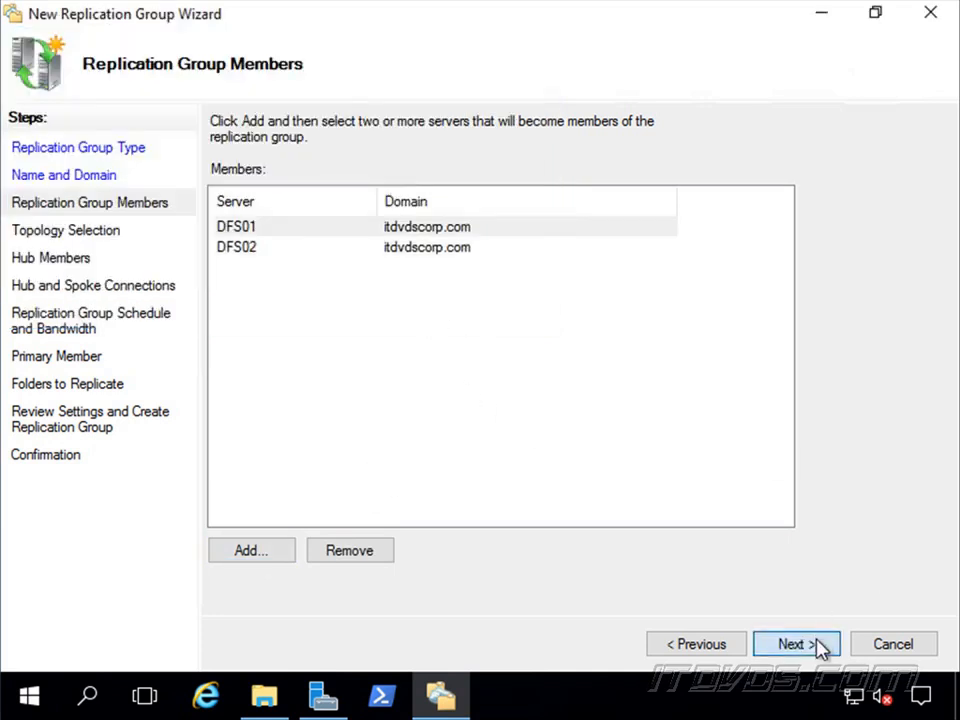
click(817, 645)
Keep the default topology and continuous replication at Full bandwidth, and choose DFS01 as the primary member.
click(797, 642)
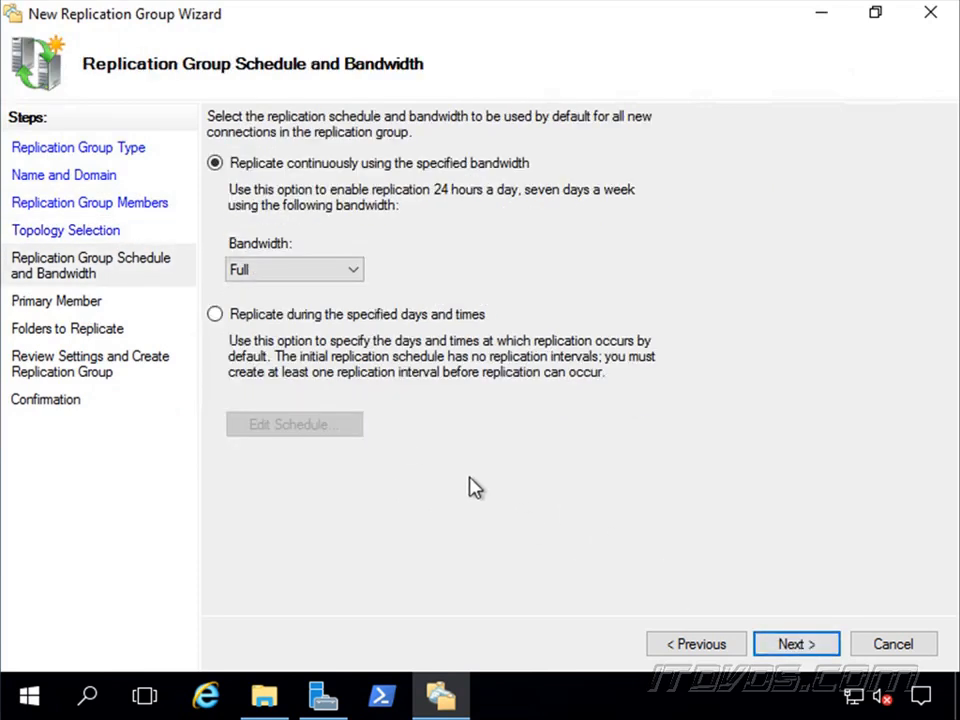
click(798, 648)
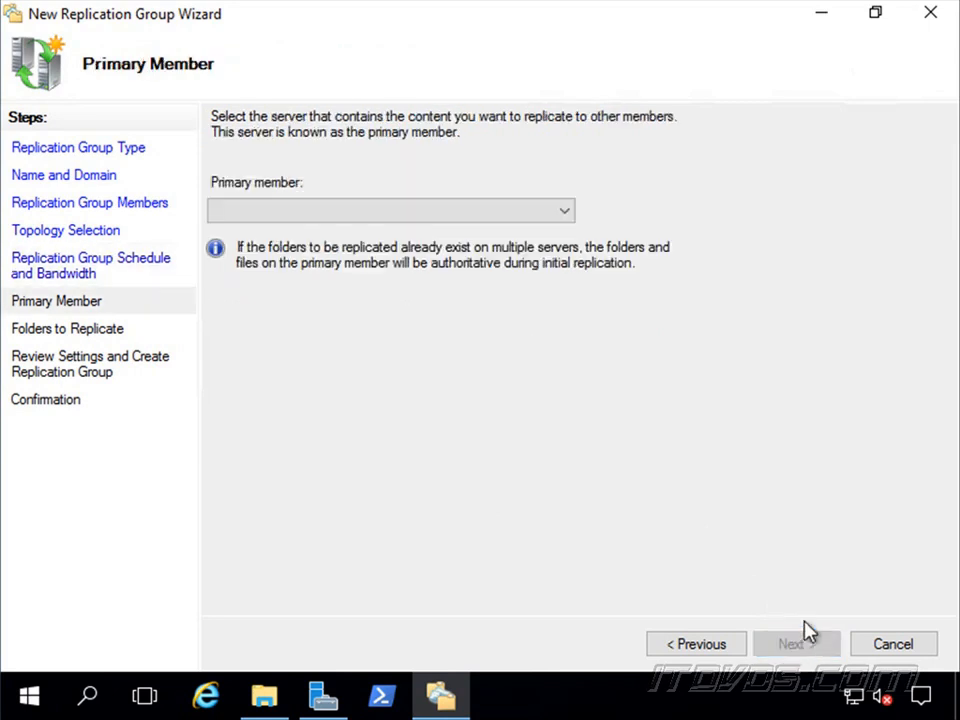
click(384, 212)
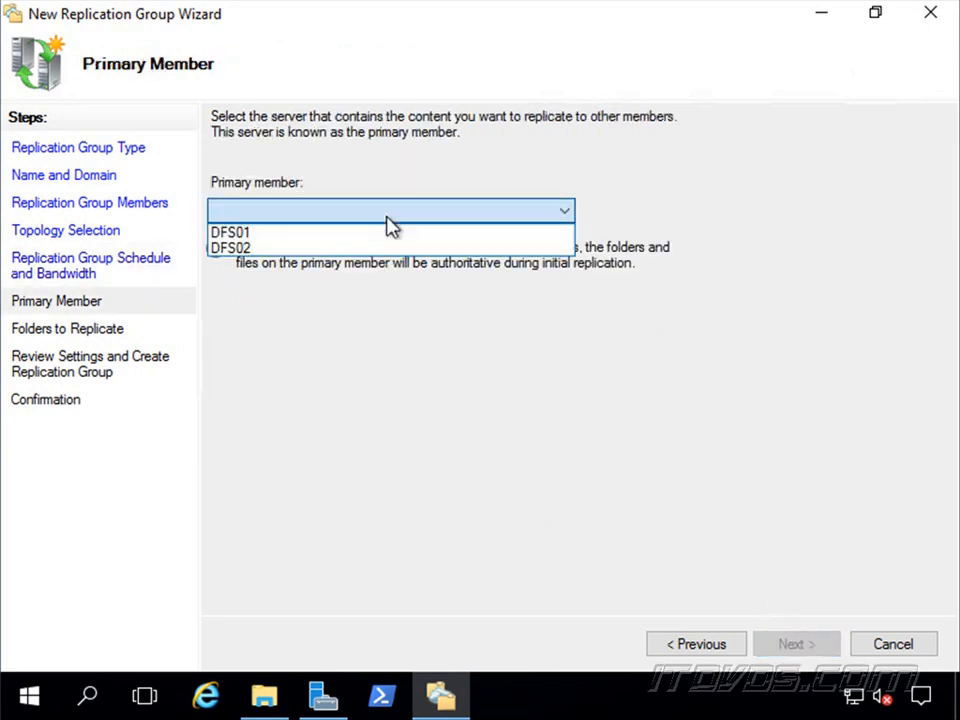
click(282, 233)
click(806, 650)
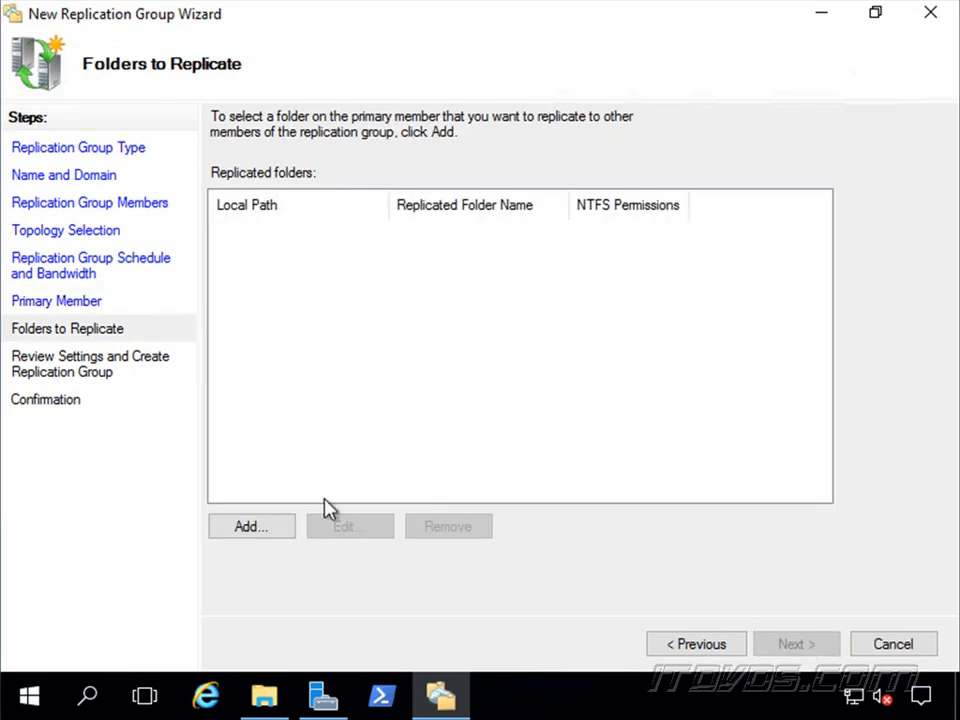
Add C:\CompanyDocs on DFS01 as the folder to replicate, using the name based on its path.
click(268, 528)
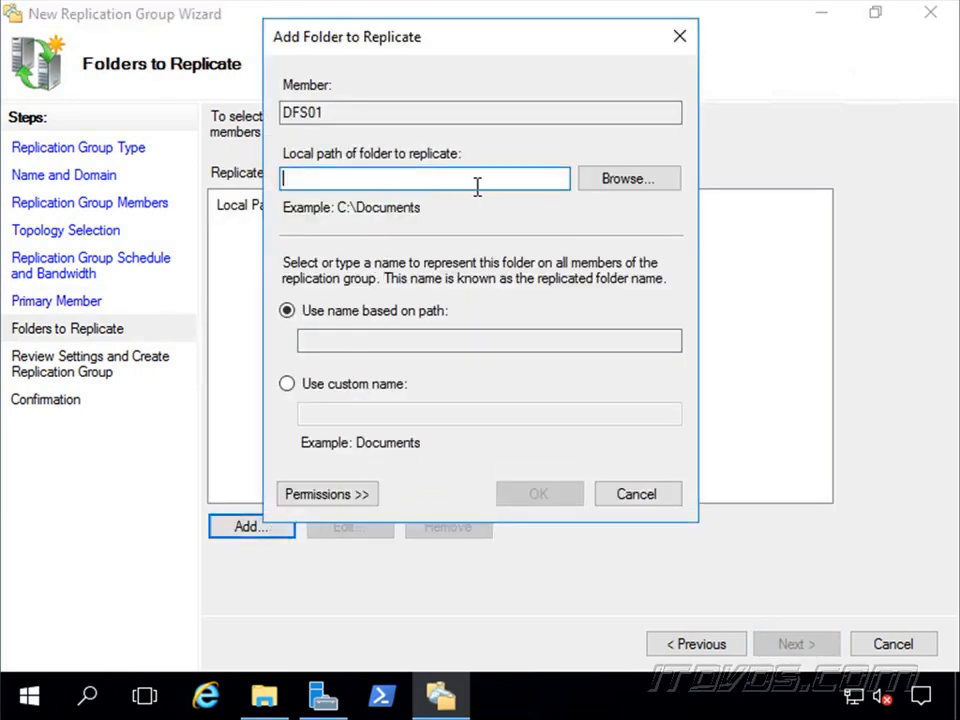
click(600, 184)
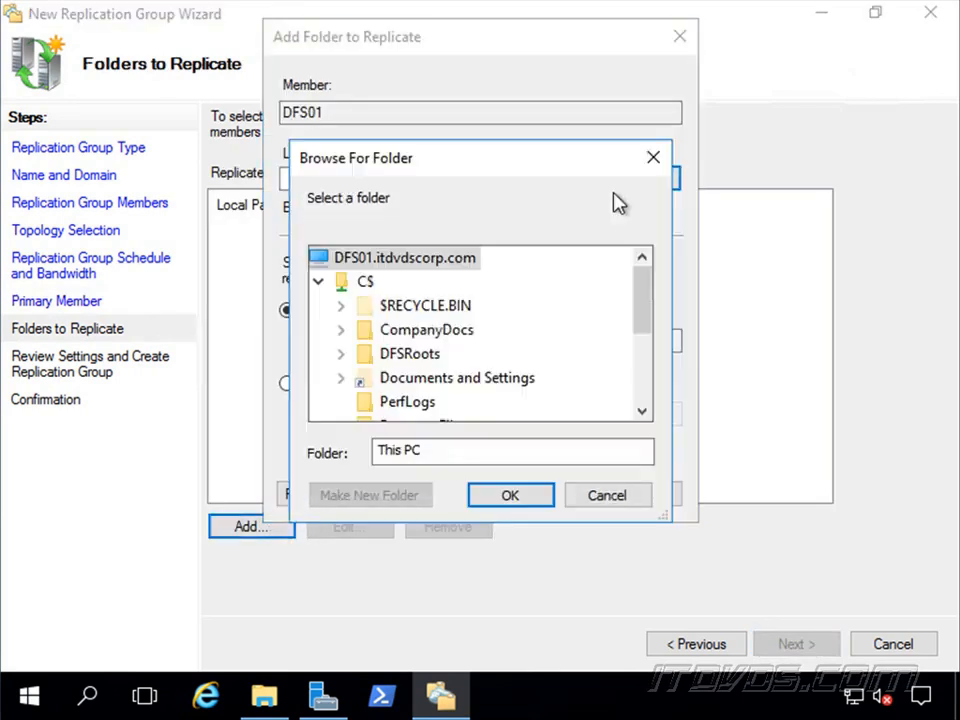
double_click(427, 329)
click(509, 496)
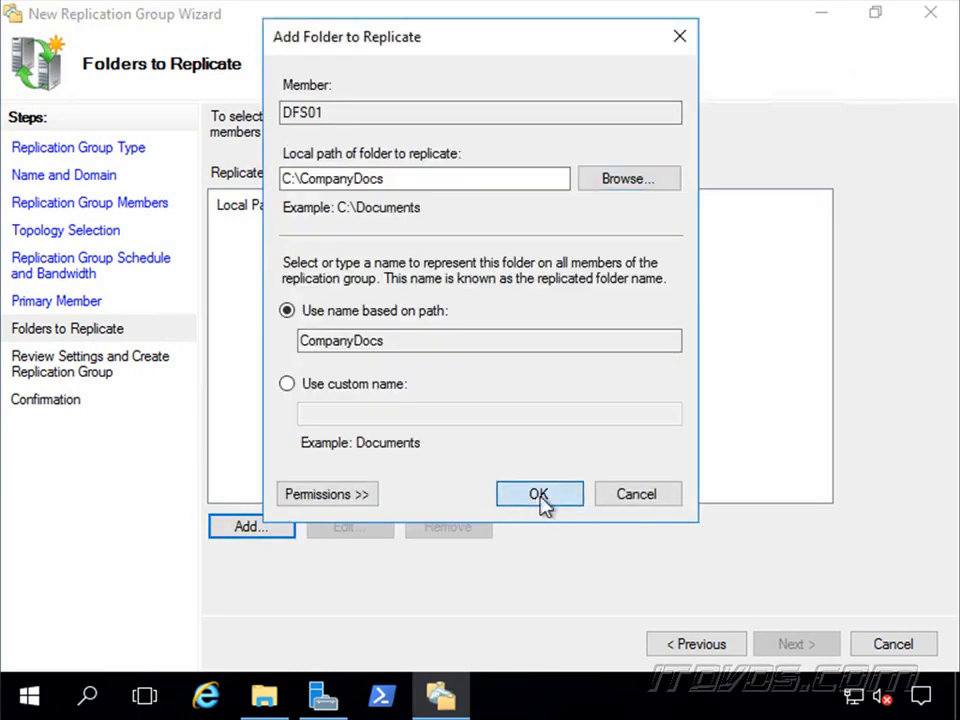
click(542, 503)
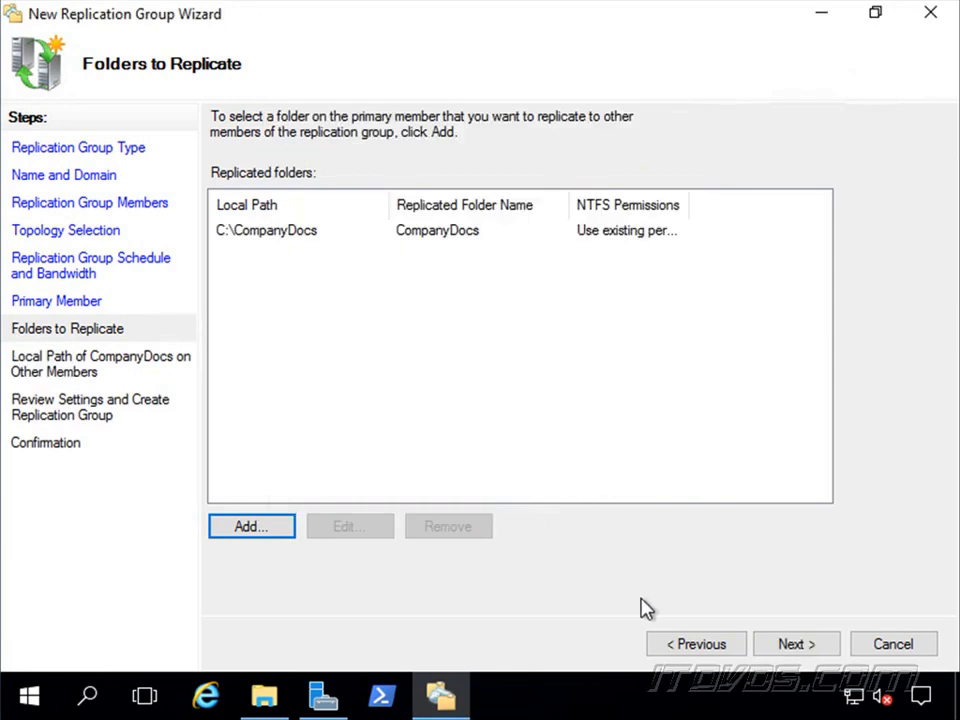
click(801, 645)
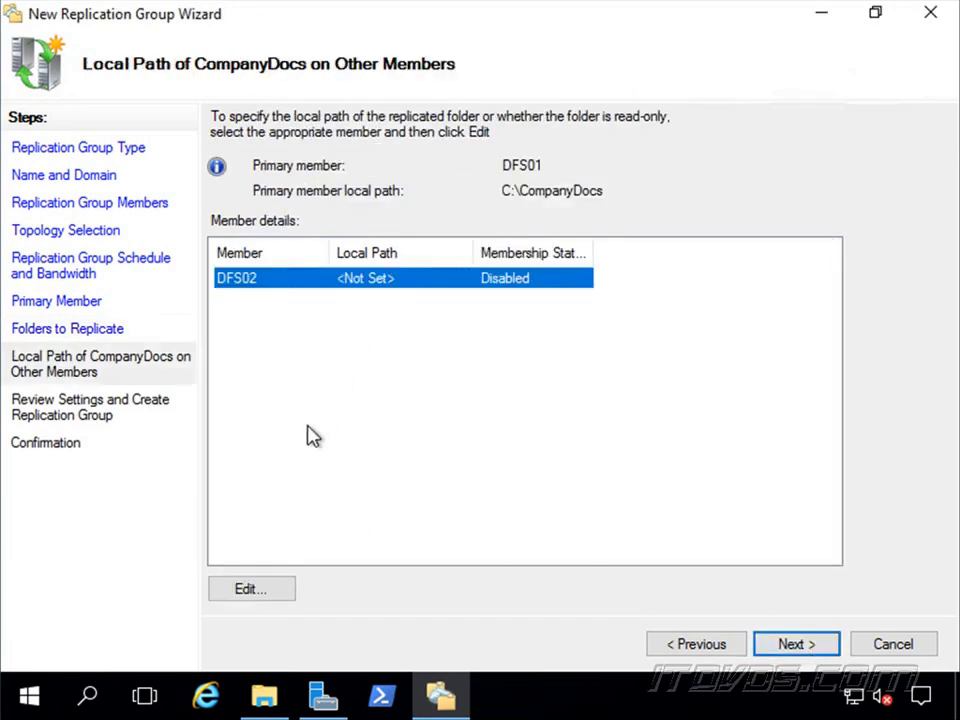
Set the DFS02 membership to Enabled and create a new folder named CompanyDocs in its C$ share.
click(257, 592)
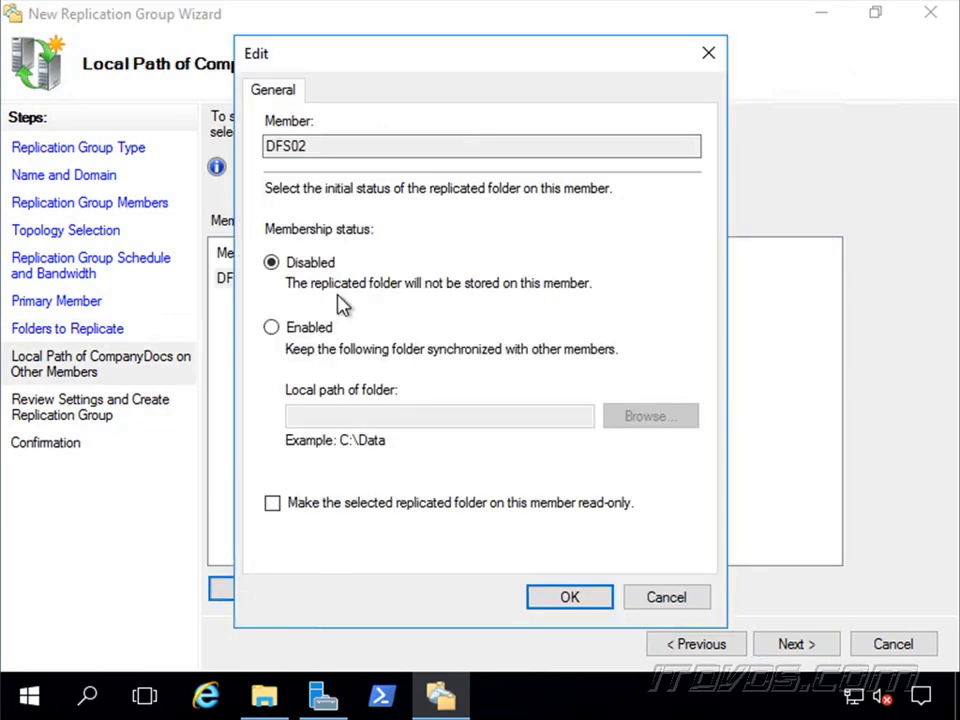
click(316, 330)
click(634, 420)
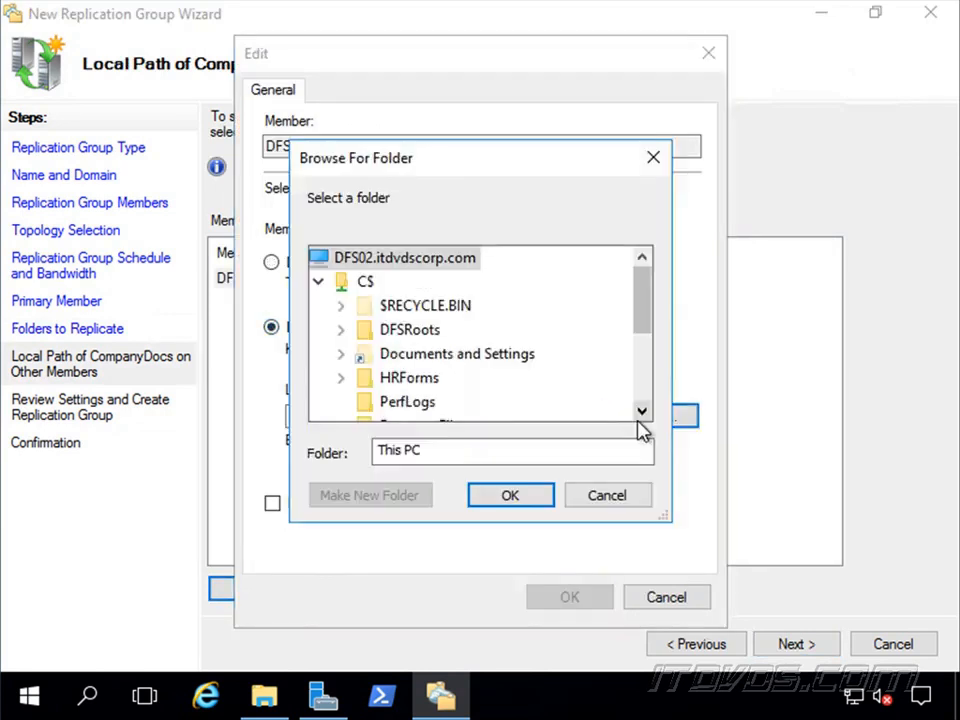
click(373, 284)
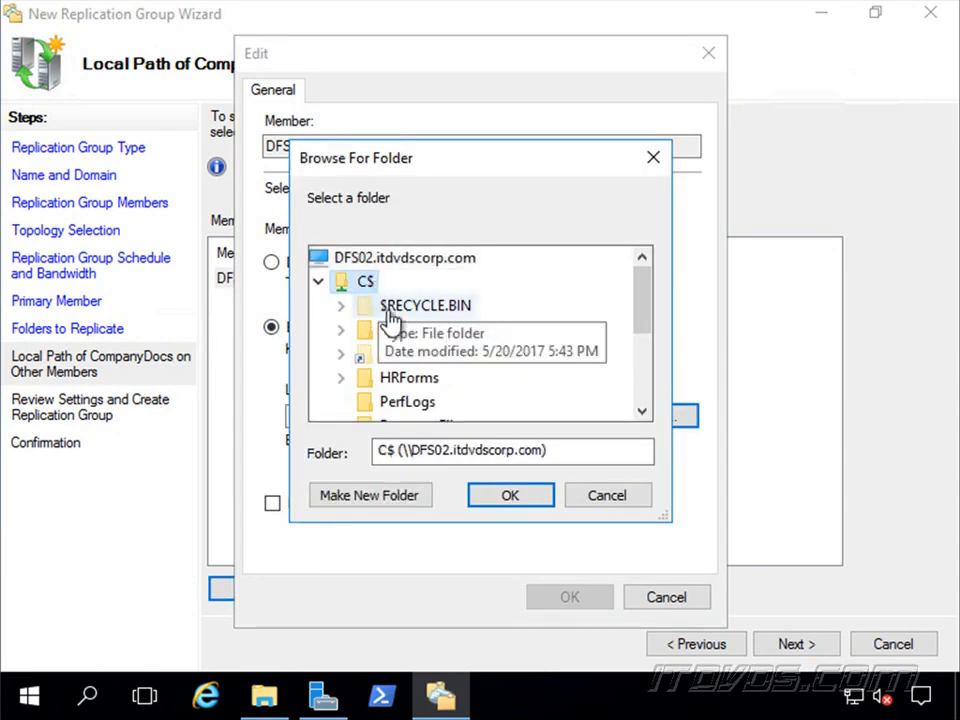
click(407, 497)
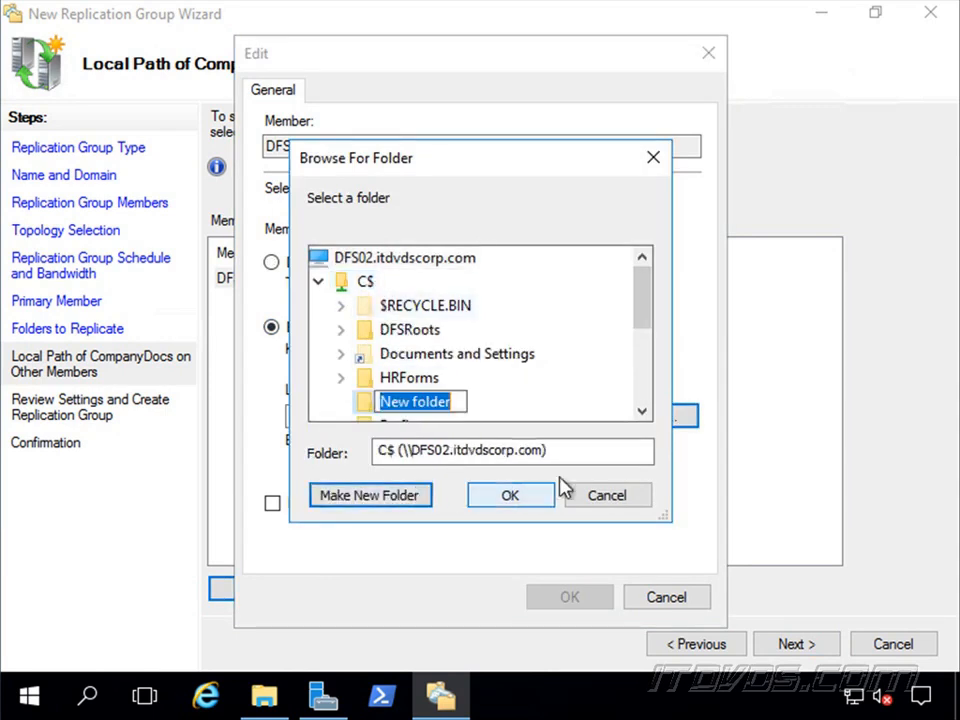
text(CompanyDocs)
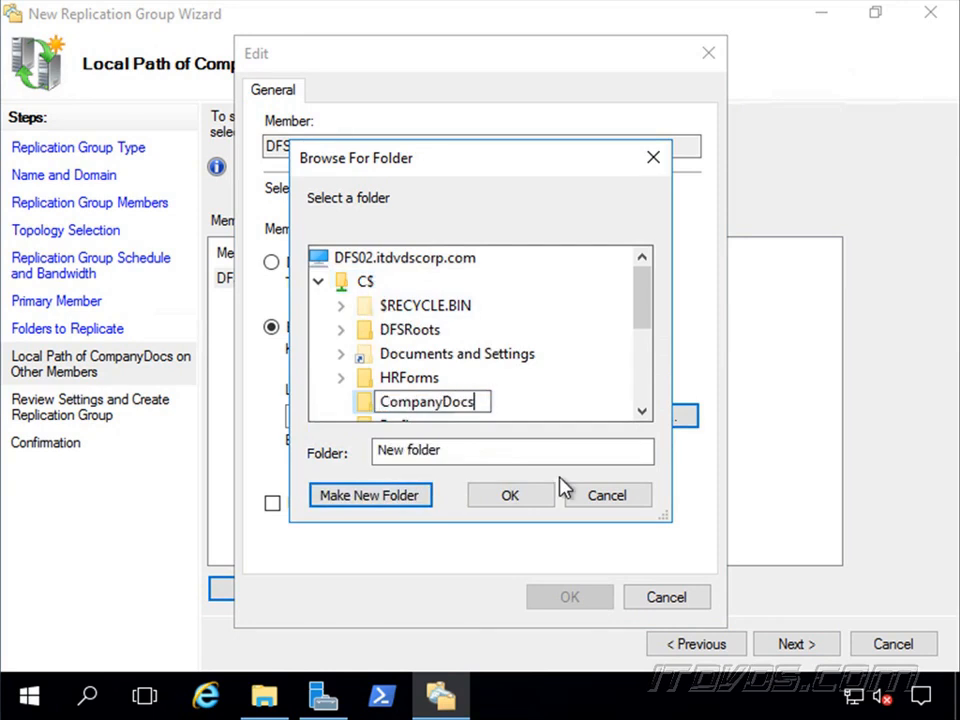
key(Return)
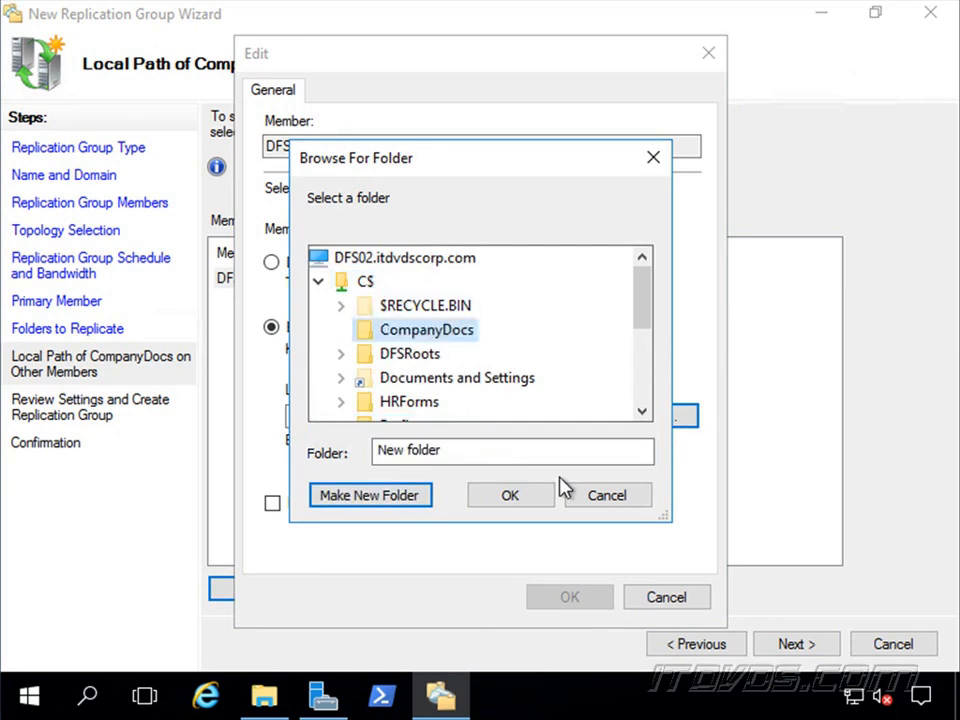
Choose the new CompanyDocs folder as the local path on DFS02 and apply the membership settings.
click(420, 354)
click(440, 308)
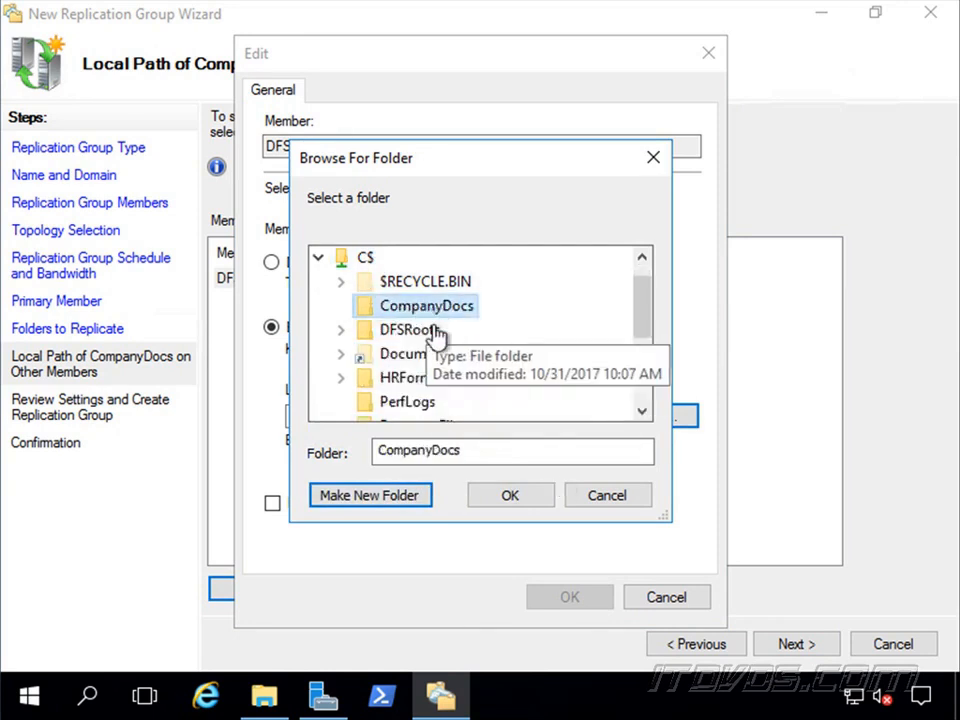
click(508, 500)
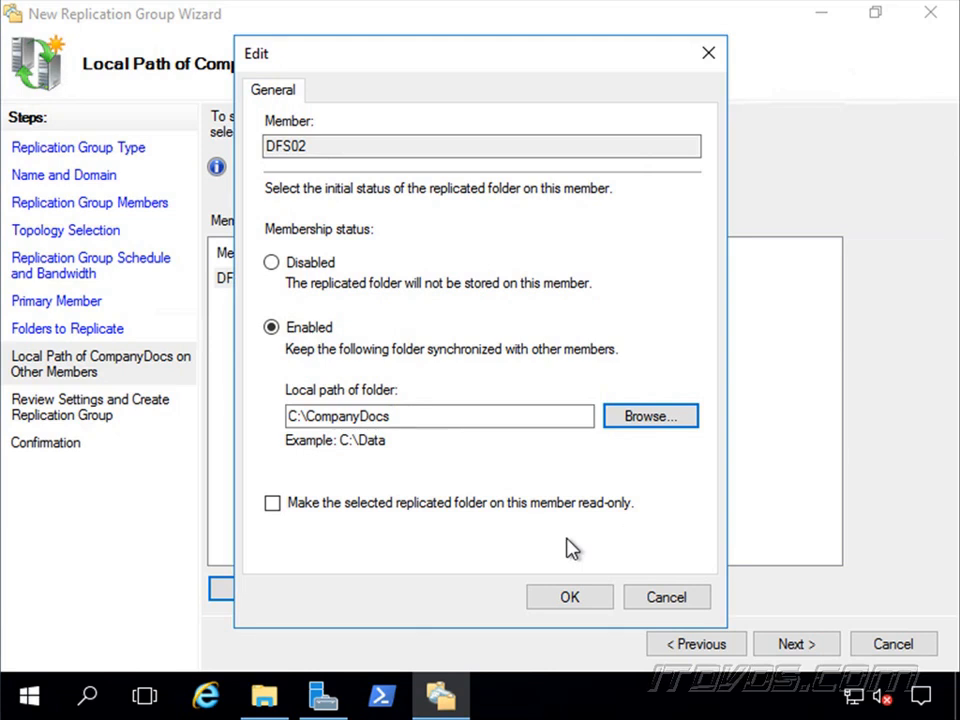
click(580, 600)
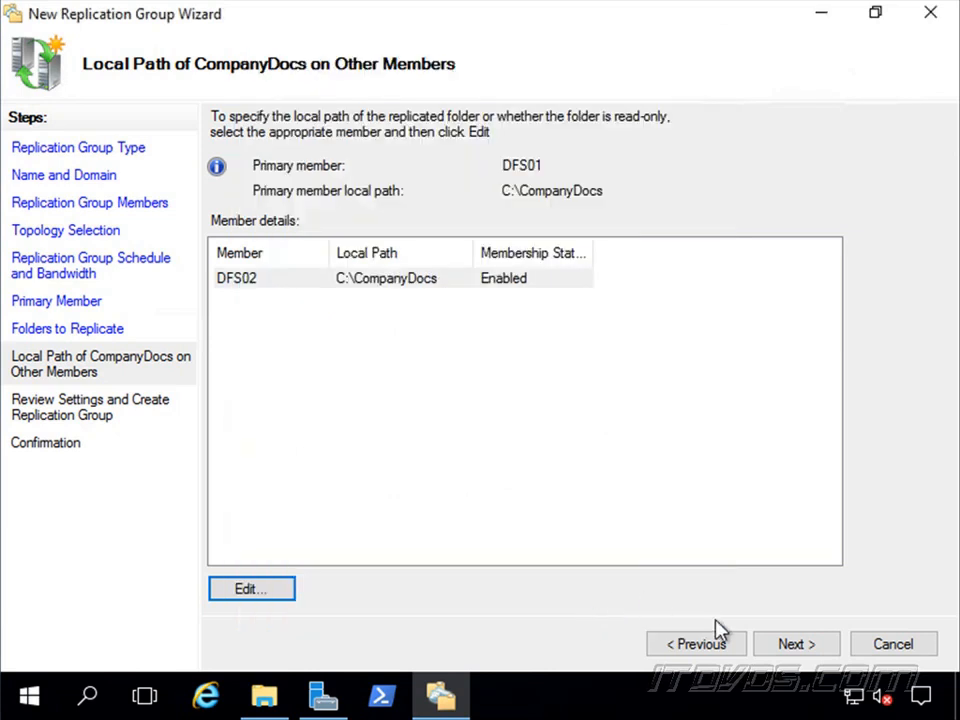
Create the CompanyDocs replication group with the reviewed settings, close the wizard and acknowledge the replication delay notice.
click(789, 645)
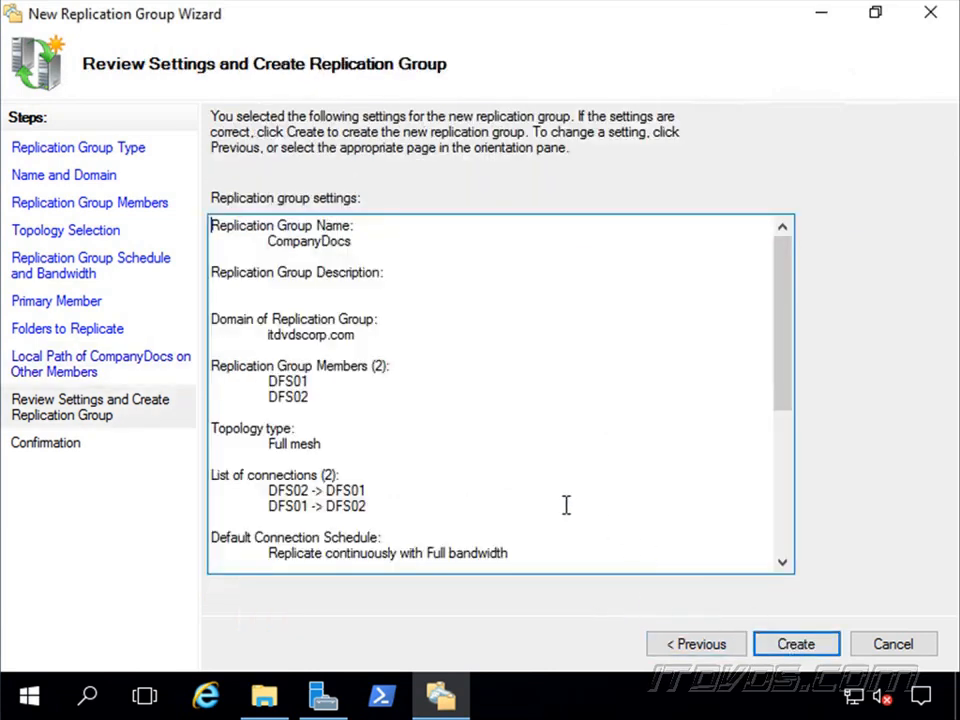
click(796, 643)
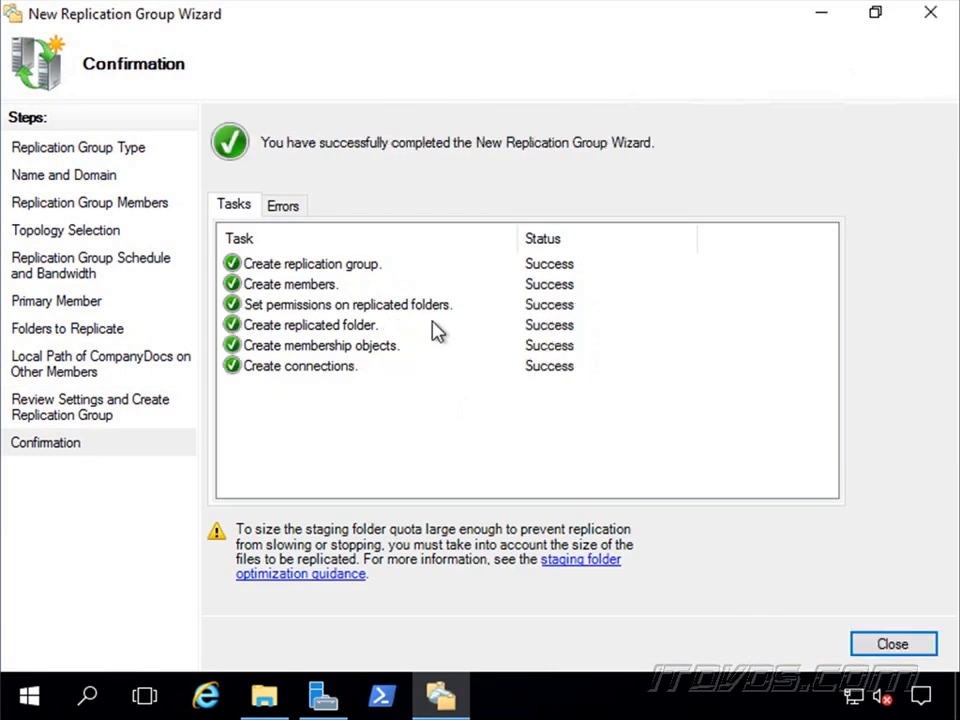
click(912, 647)
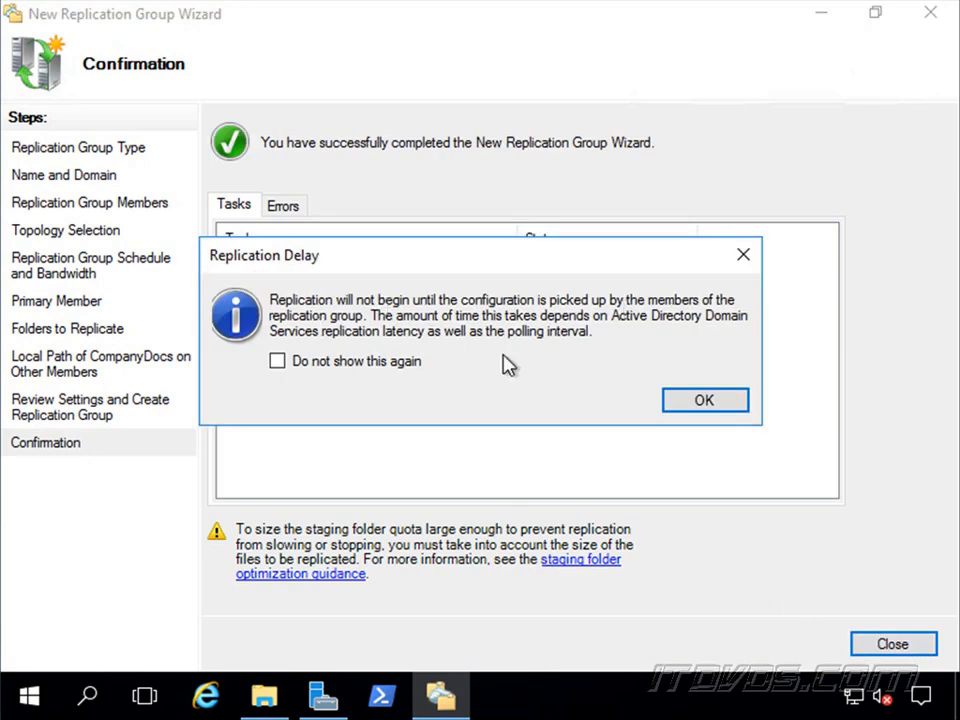
click(706, 399)
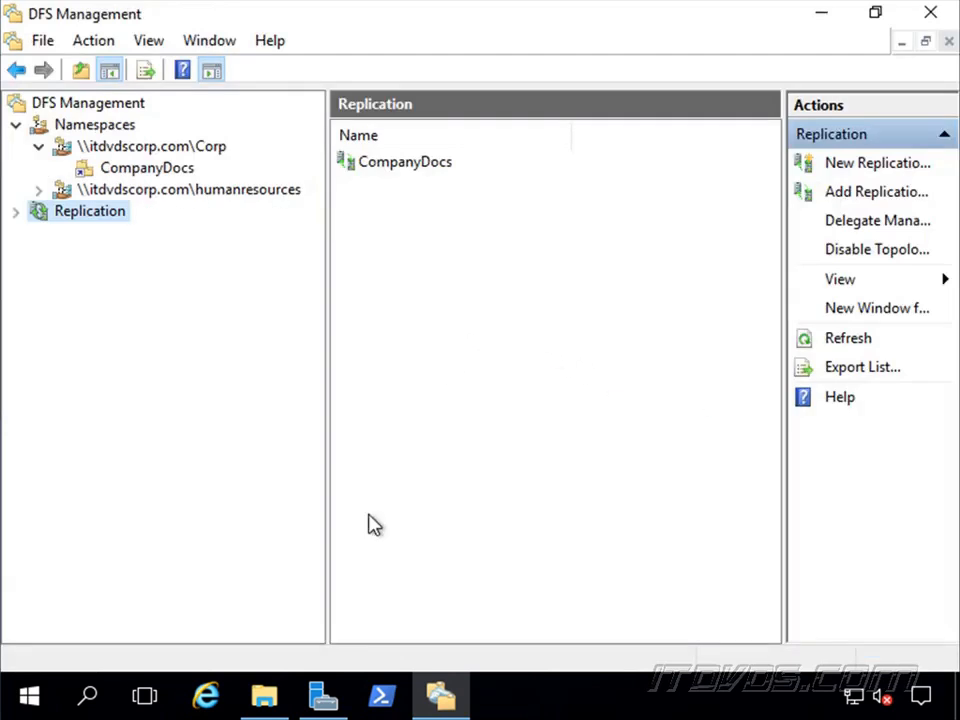
Switch to File Explorer and check the contents of \\dfs02\c$\CompanyDocs.
click(266, 700)
click(600, 84)
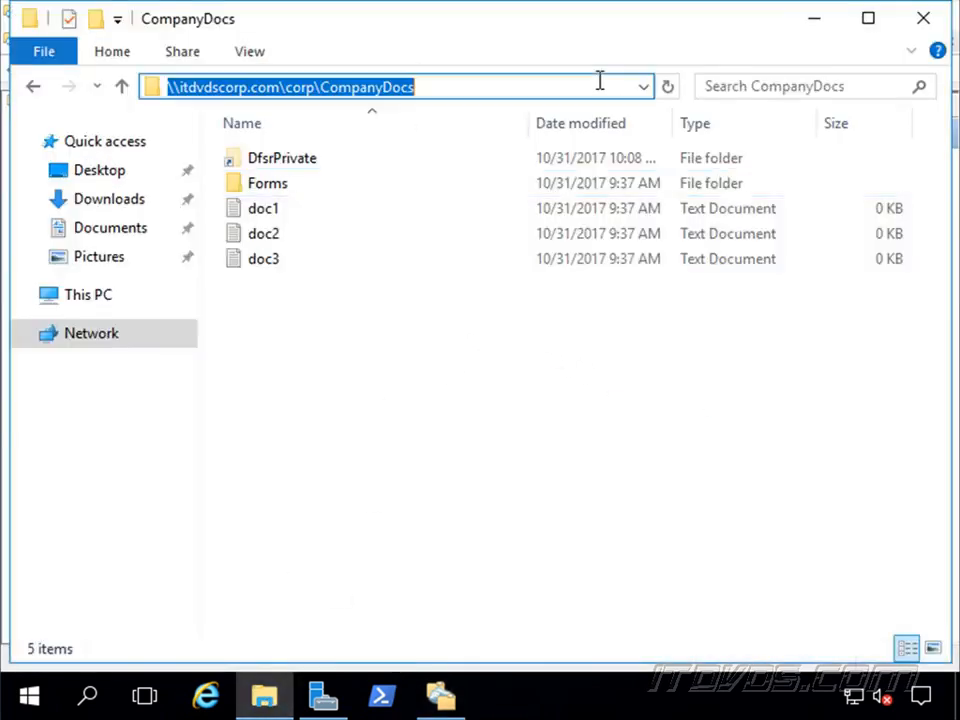
text(\\dfs0)
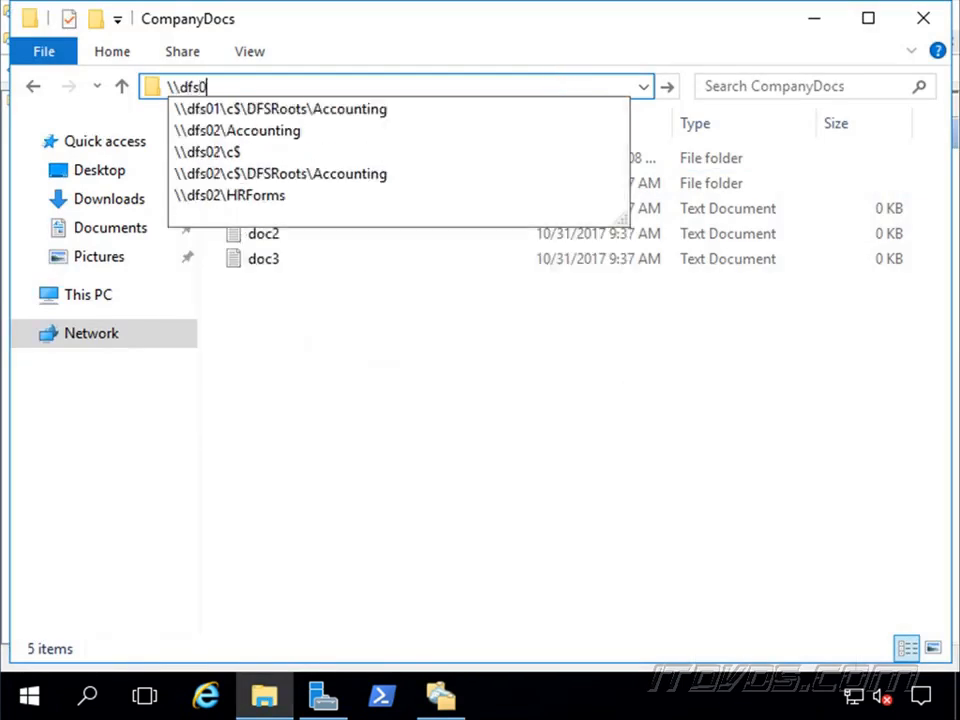
text(2\c$)
key(Return)
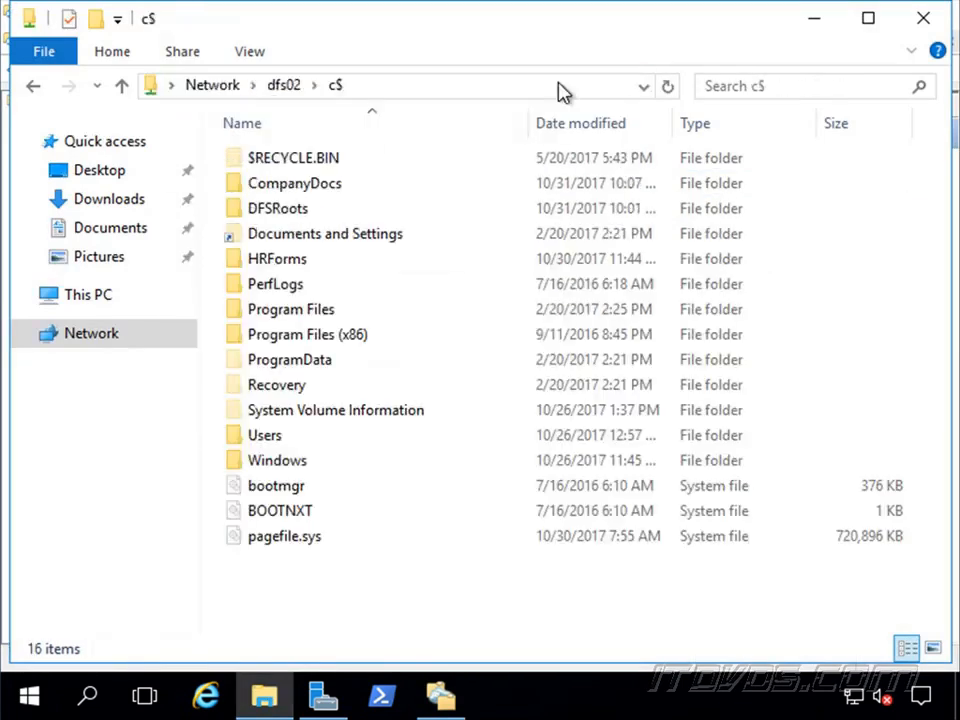
double_click(332, 186)
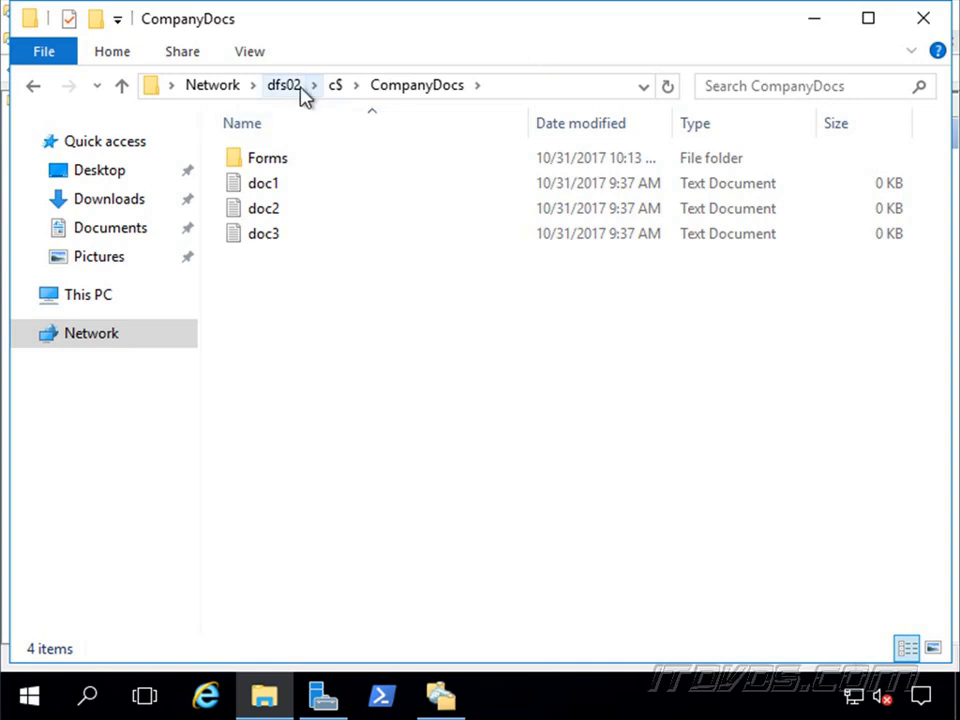
Create a new text document named doc4 in \\dfs01\c$\CompanyDocs.
click(536, 88)
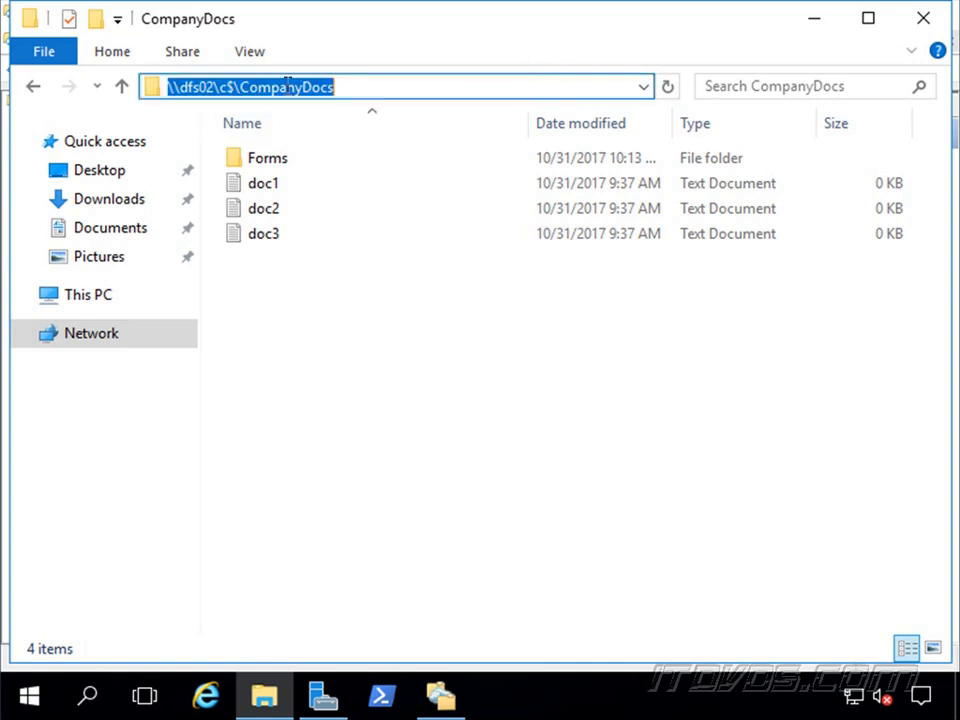
click(213, 88)
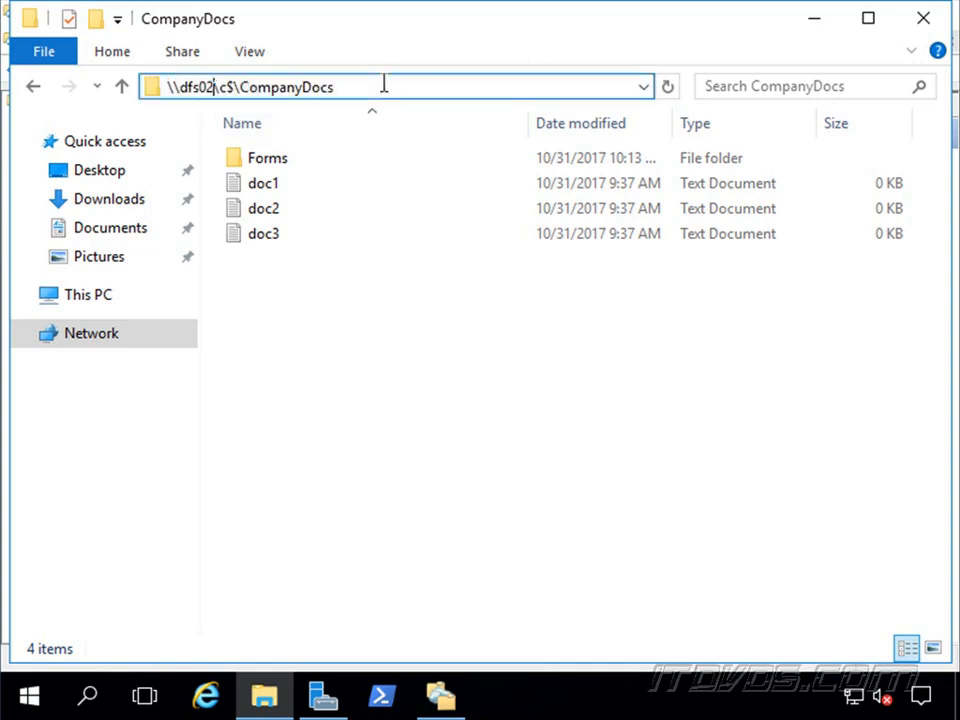
key(BackSpace)
text(1)
key(Return)
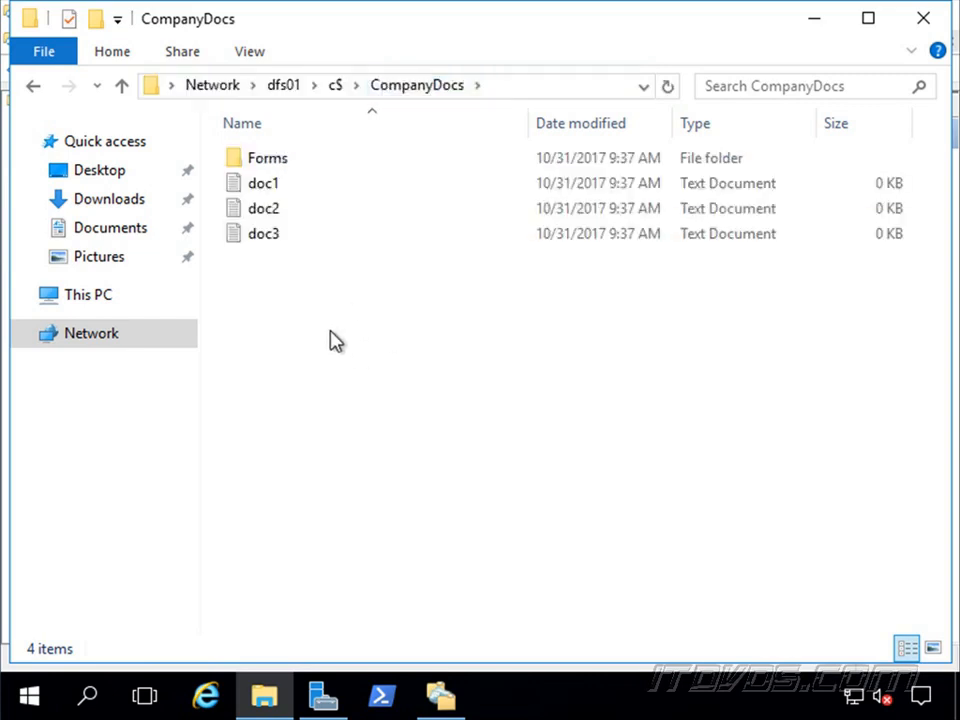
right_click(284, 283)
mouse_move(463, 536)
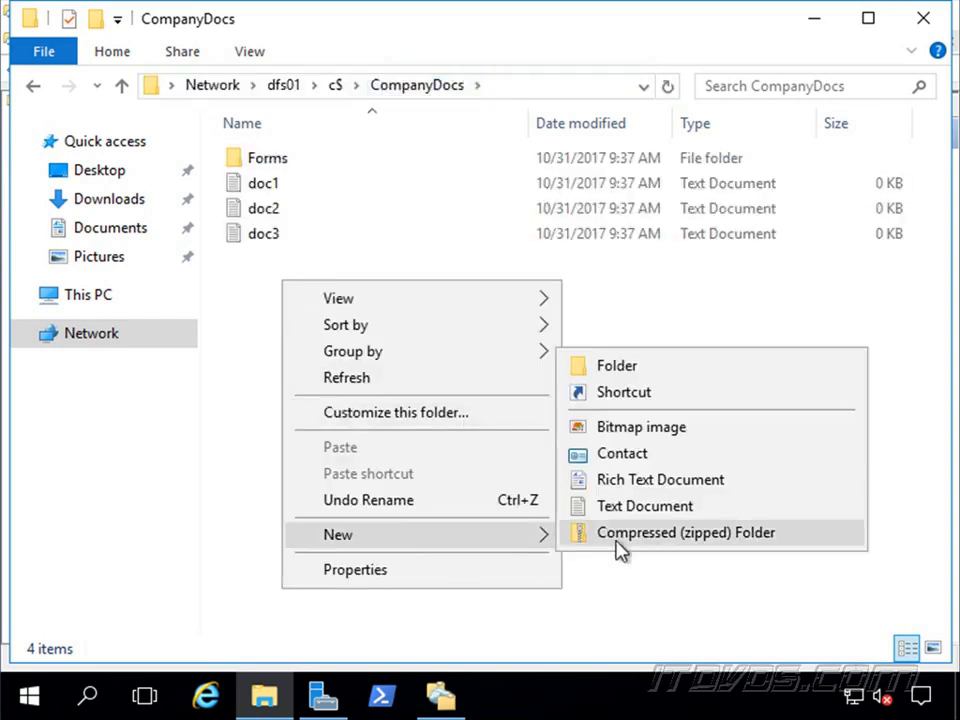
click(645, 506)
text(doc4)
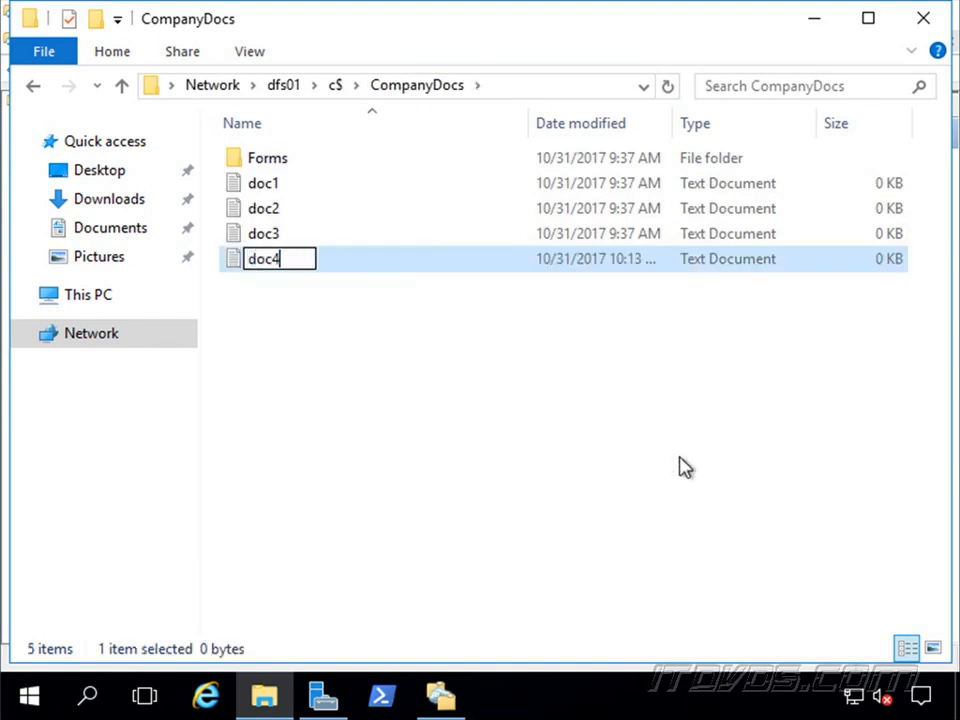
key(Return)
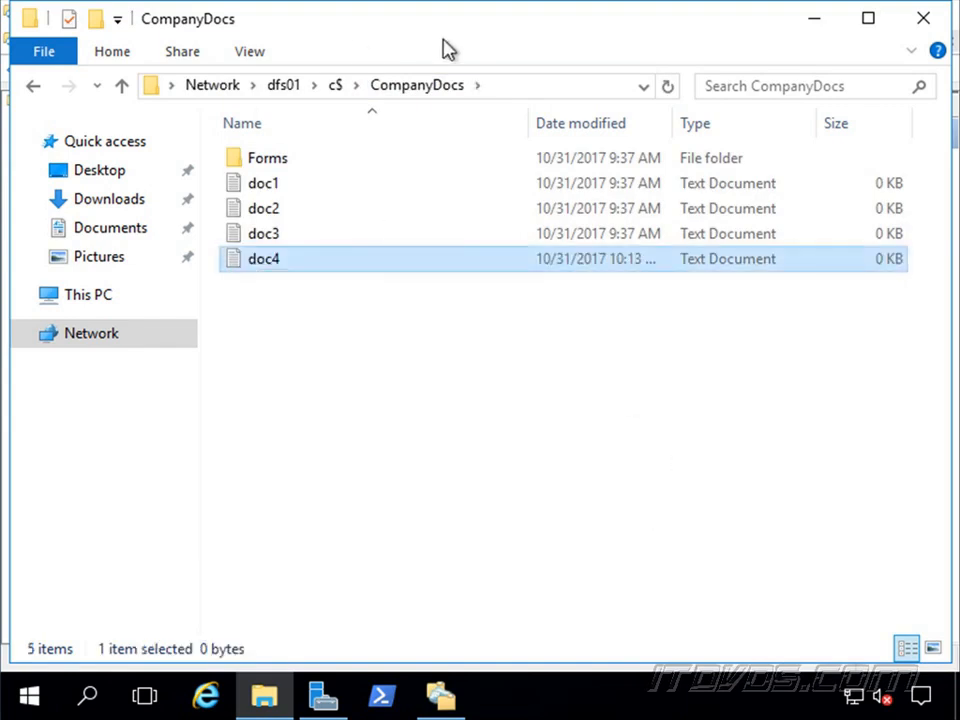
Go back to \\dfs02\c$\CompanyDocs to check whether doc4 has replicated.
click(555, 86)
click(555, 86)
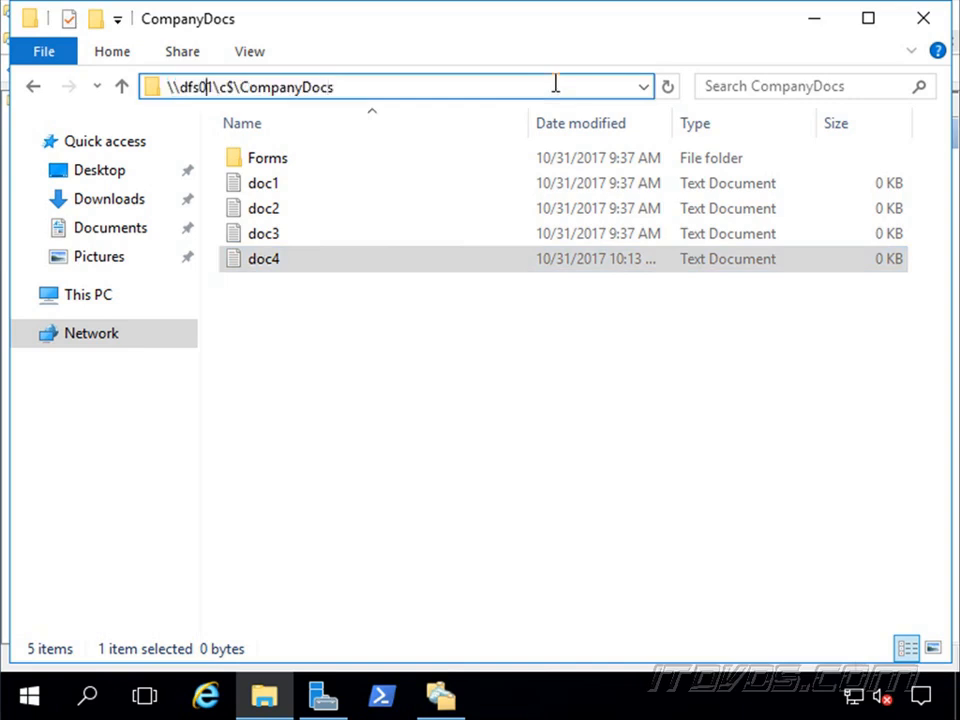
key(BackSpace)
text(2)
key(Return)
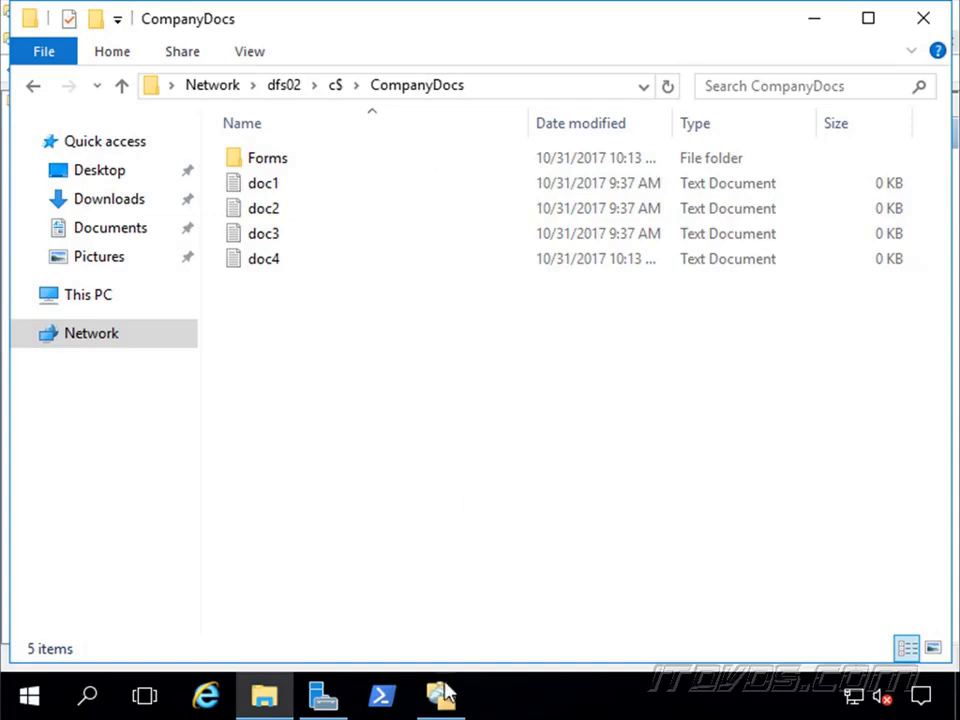
Switch to DFS Management, start adding a folder target to CompanyDocs in the Corp namespace, and list the shared folders on server DFS02.
click(443, 694)
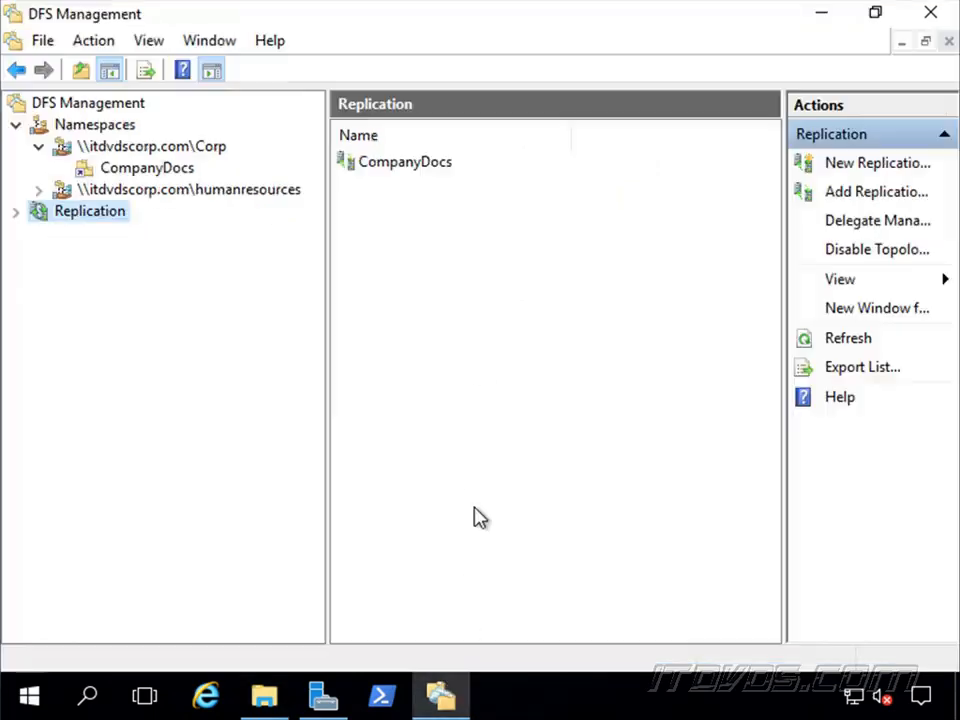
click(147, 171)
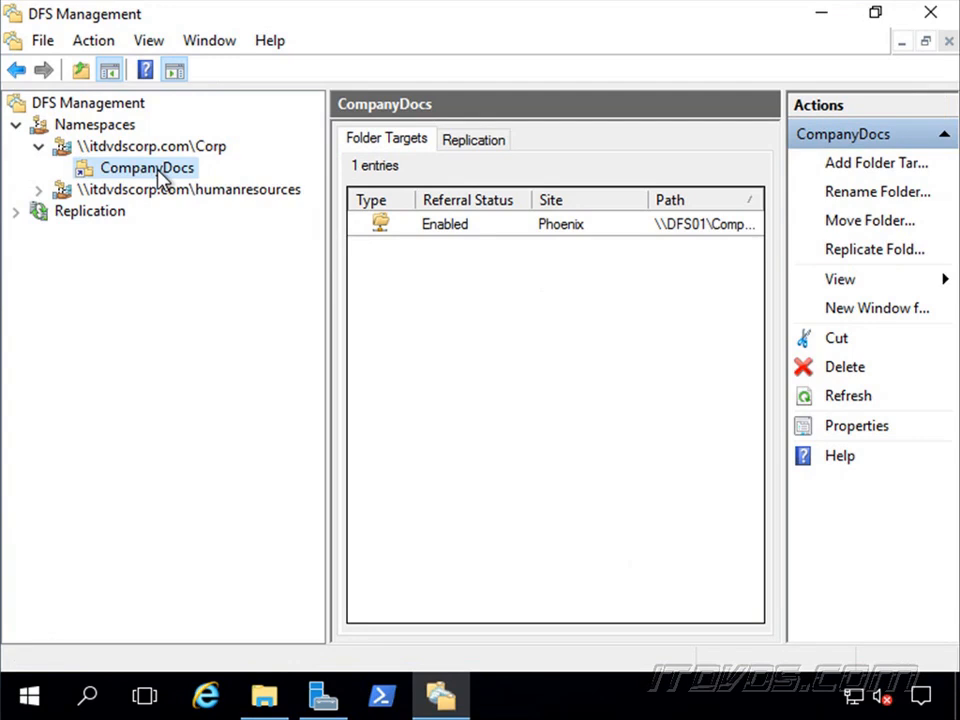
right_click(158, 173)
click(245, 187)
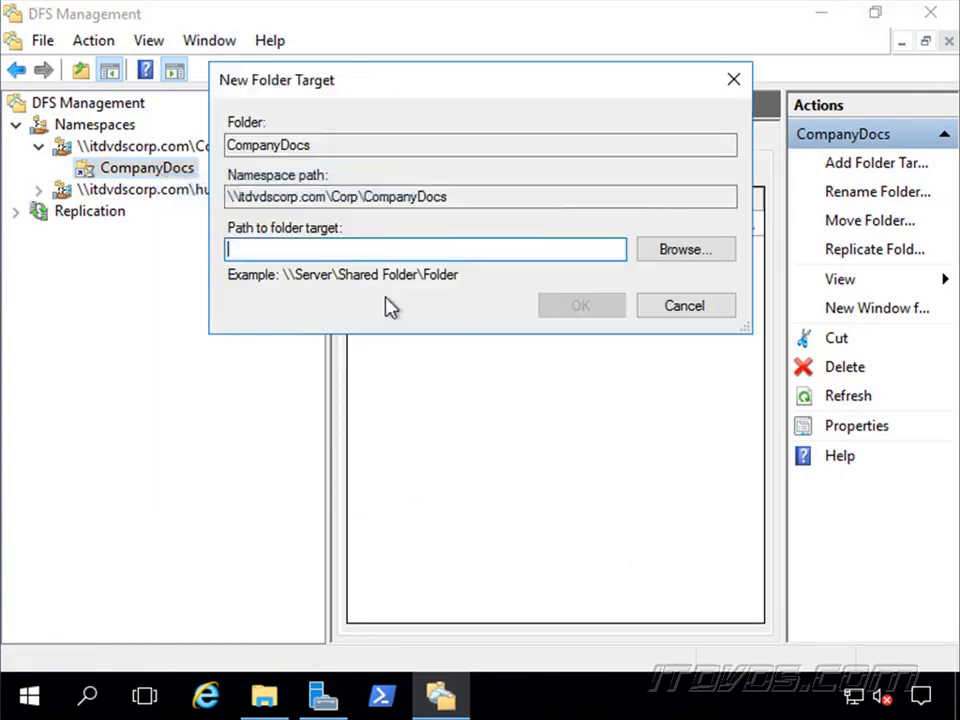
click(687, 254)
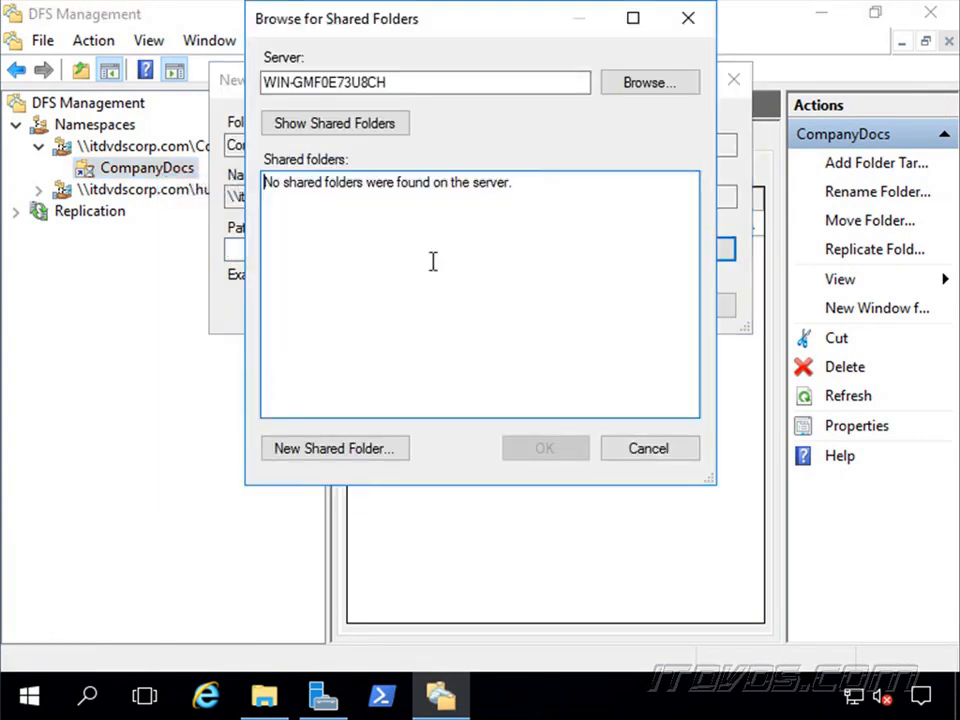
double_click(385, 82)
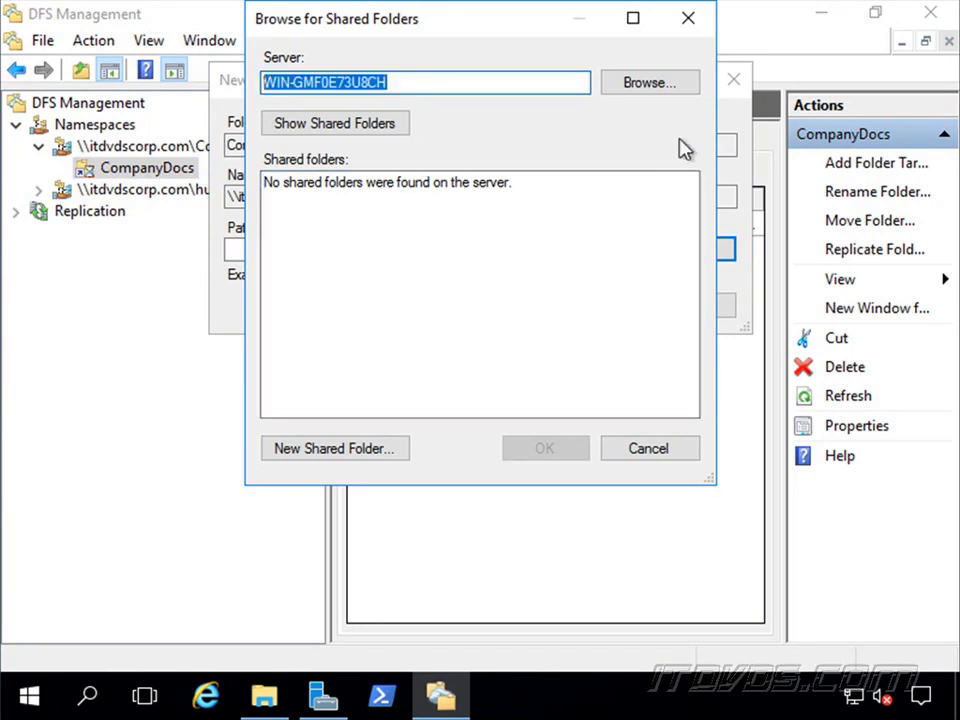
text(DFS02)
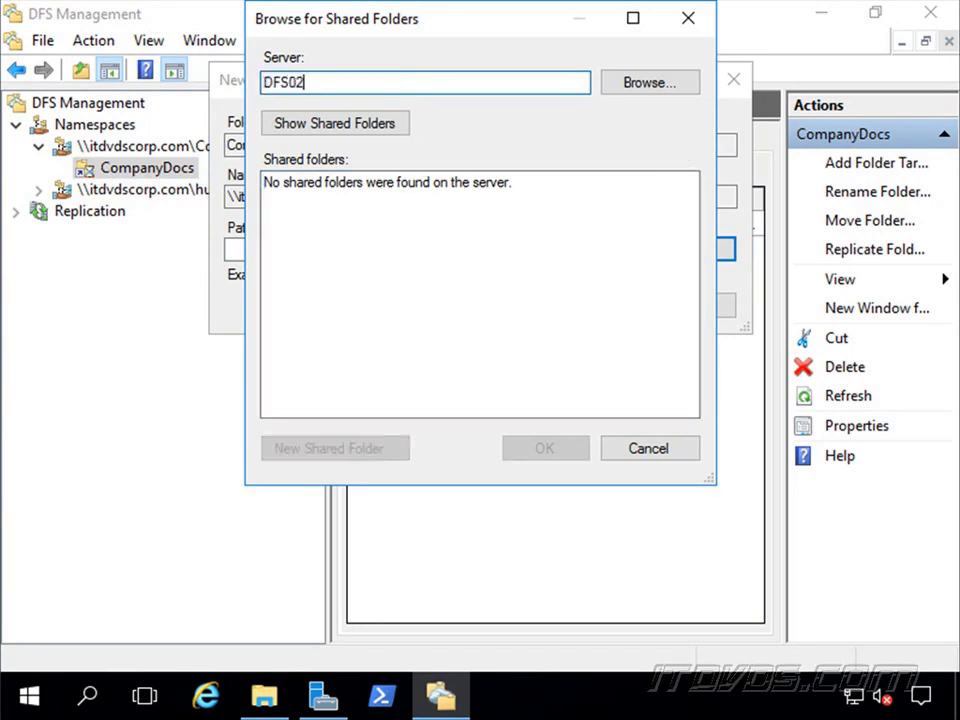
click(350, 127)
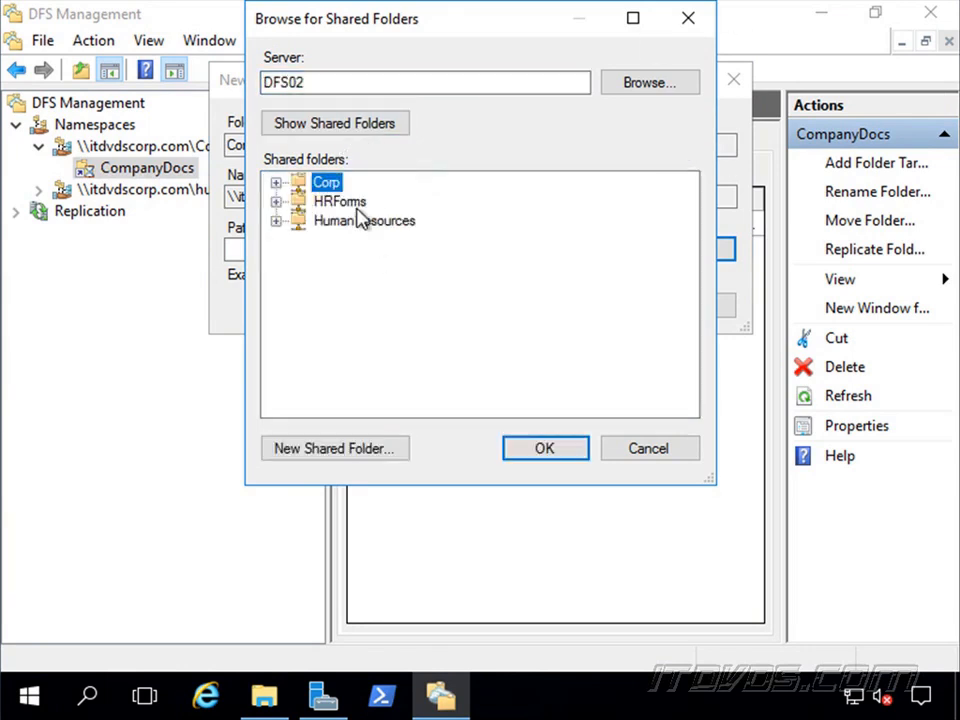
Create a CompanyDocs share on DFS02 with local path c:\CompanyDocs, giving all users read and write permissions.
click(375, 450)
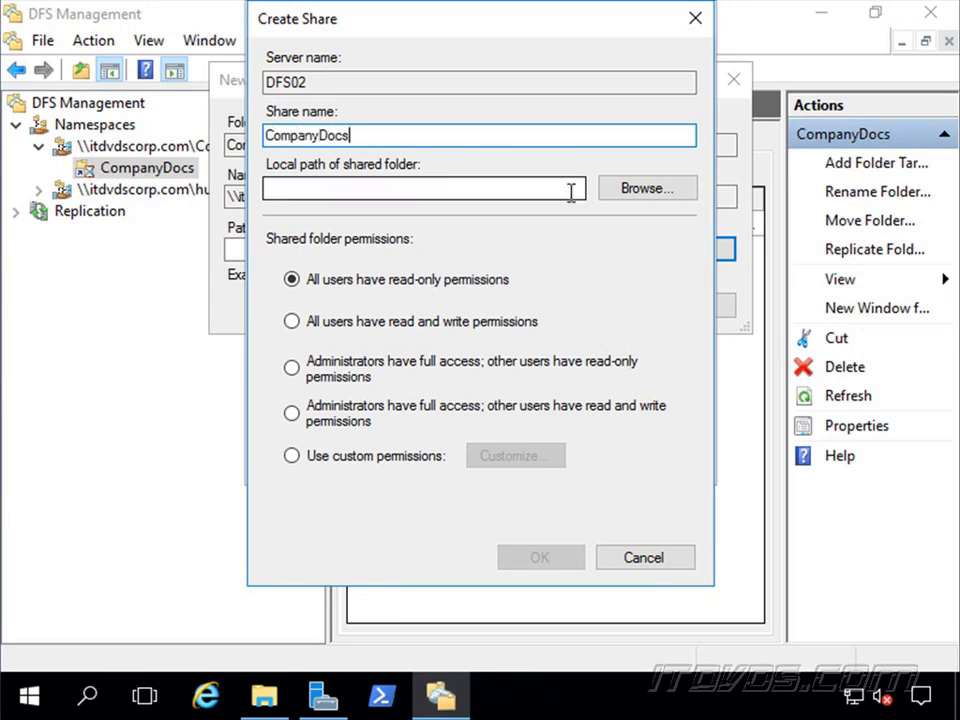
click(645, 188)
click(420, 306)
click(512, 495)
click(309, 324)
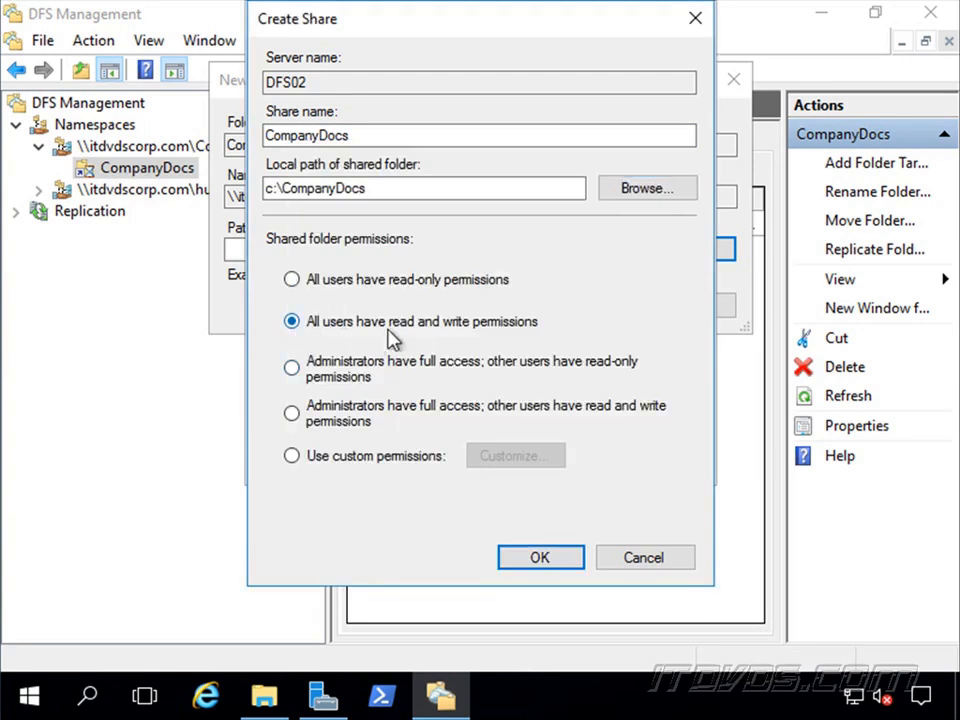
click(540, 558)
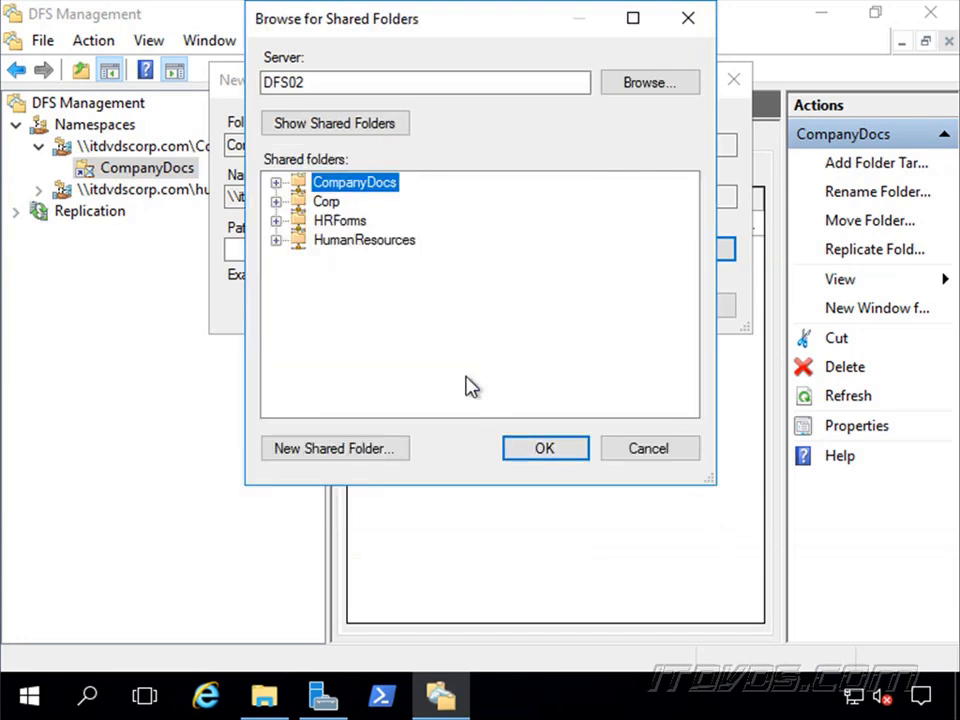
Add the DFS02 CompanyDocs share as the new folder target and decline creating another replication group.
click(548, 448)
click(603, 311)
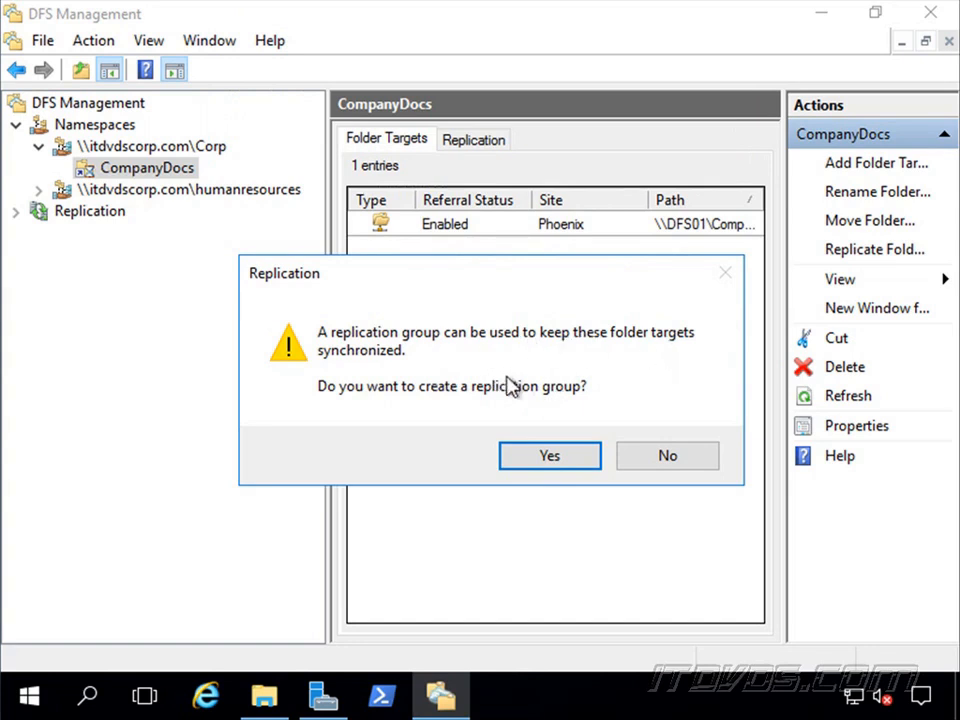
click(665, 459)
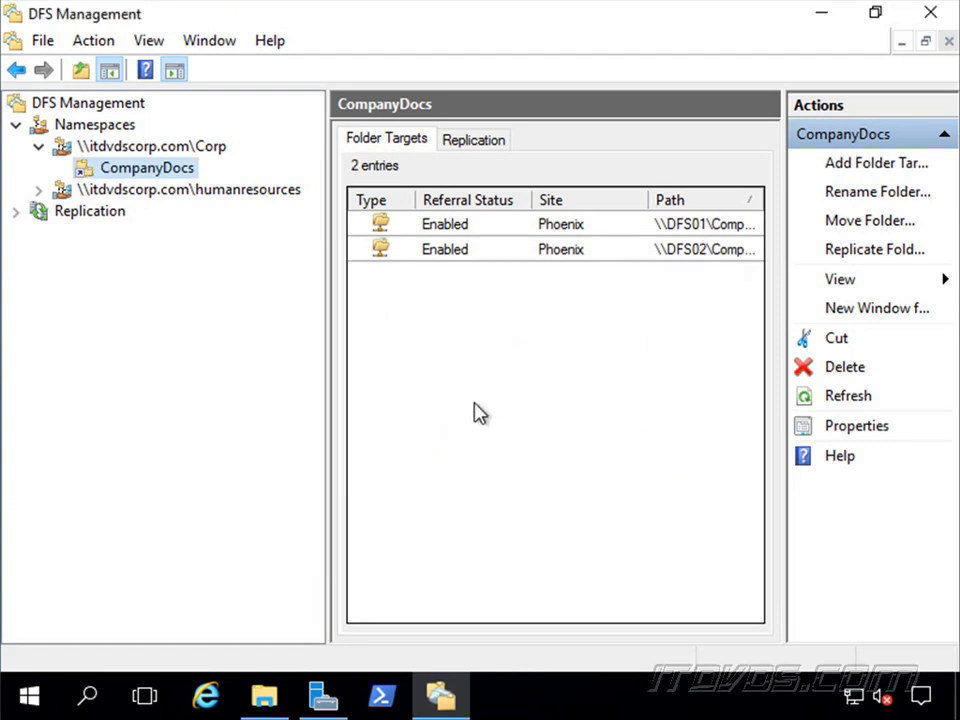
Check the contents of \\itdvdscorp.com\corp\CompanyDocs in a new File Explorer window, and return to DFS Management.
right_click(265, 697)
click(229, 570)
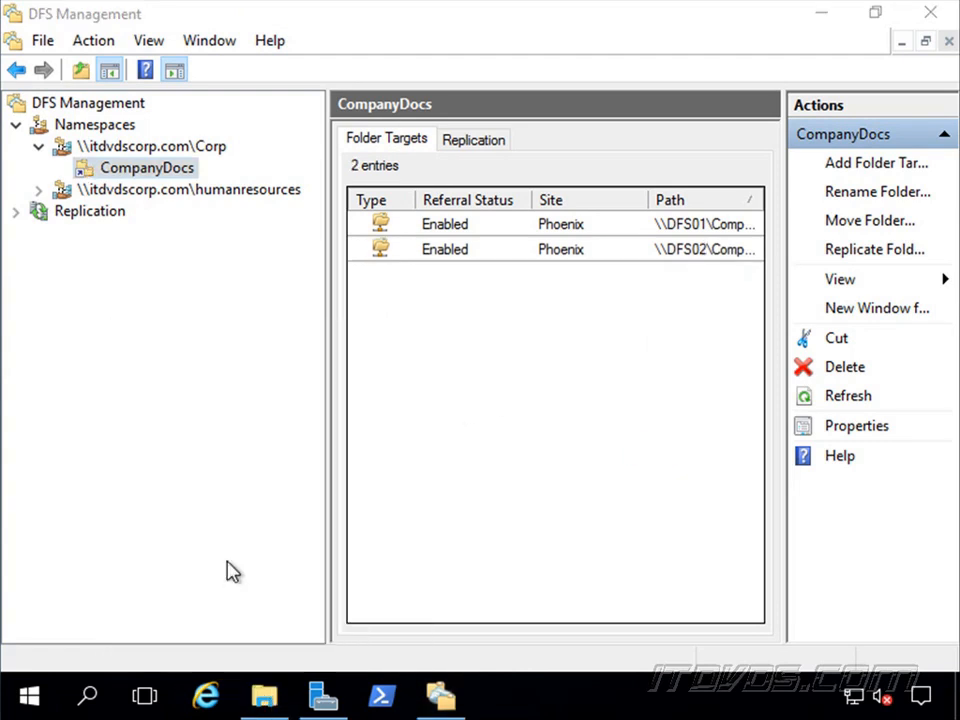
click(384, 92)
text(\)
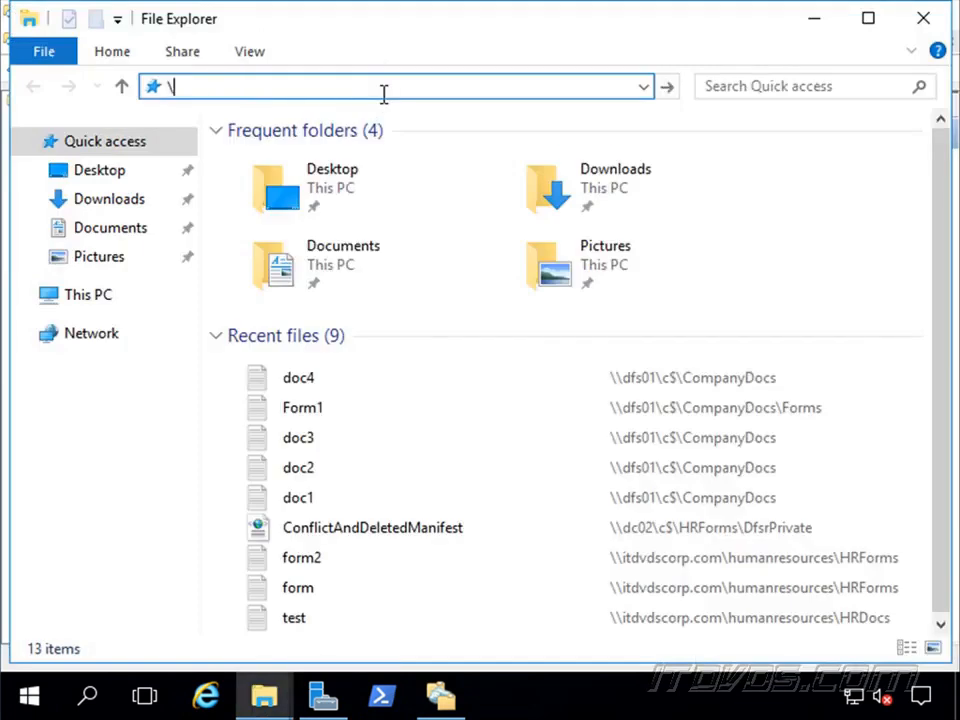
text(\itdvdscorp.)
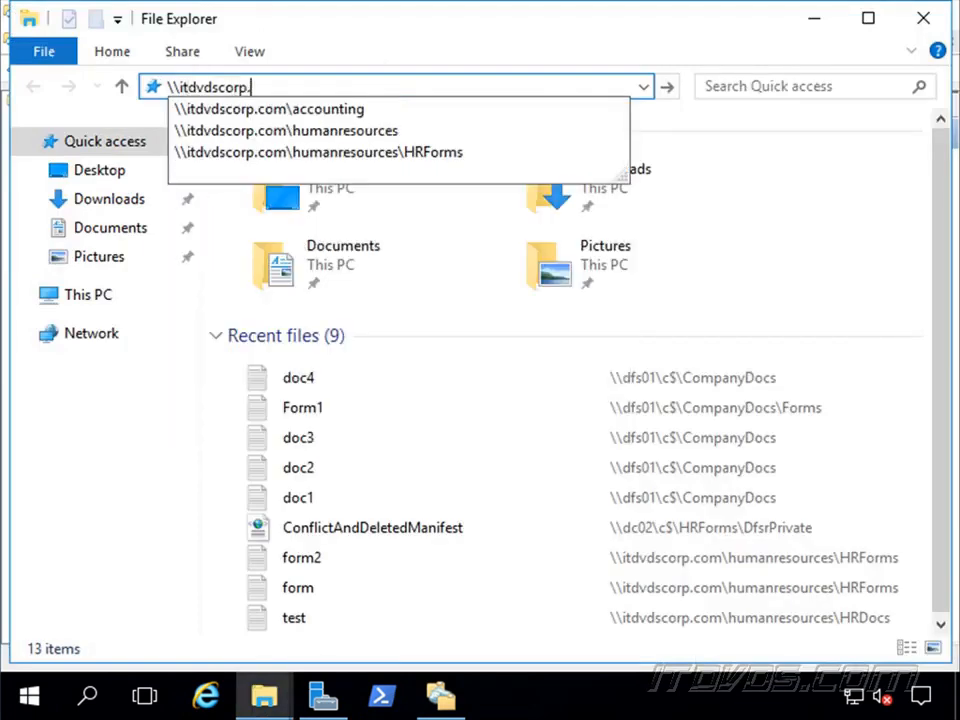
text(com\com)
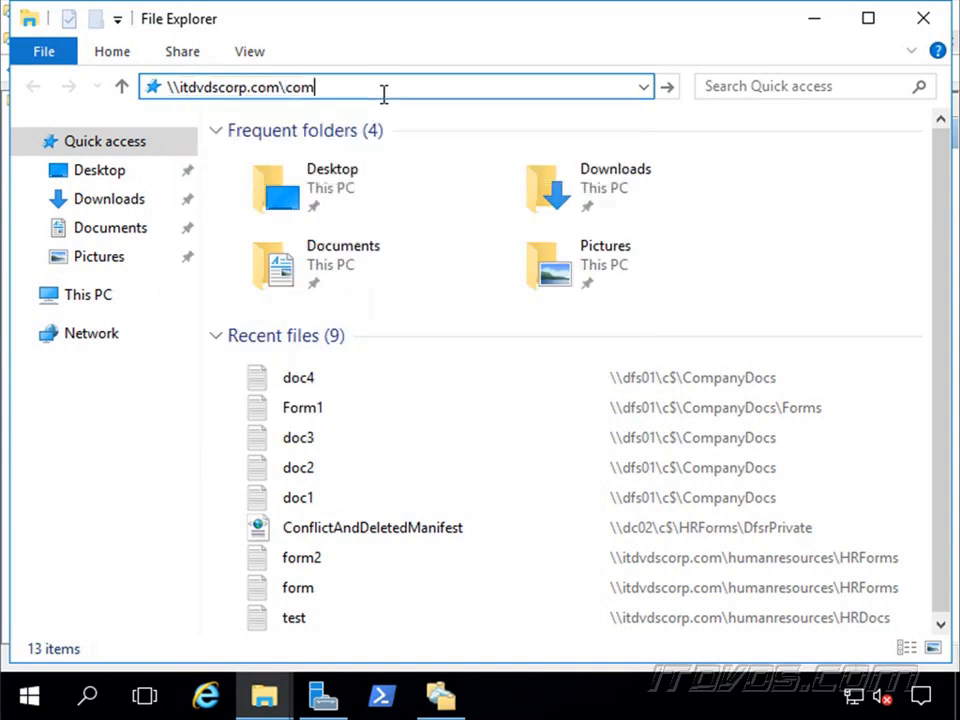
key(BackSpace)
key(Return)
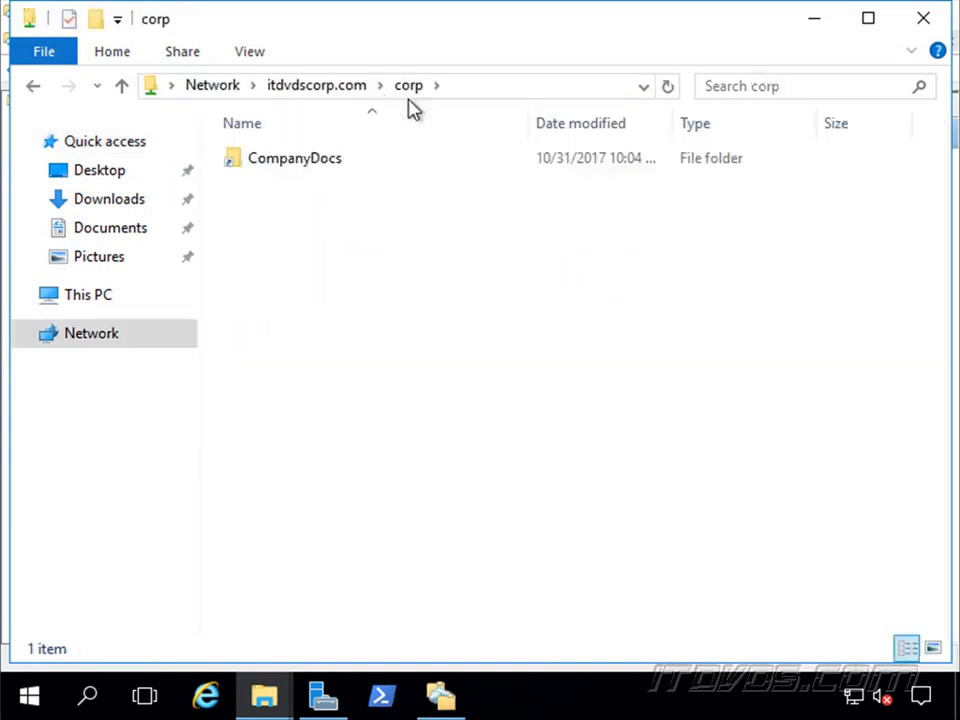
double_click(317, 171)
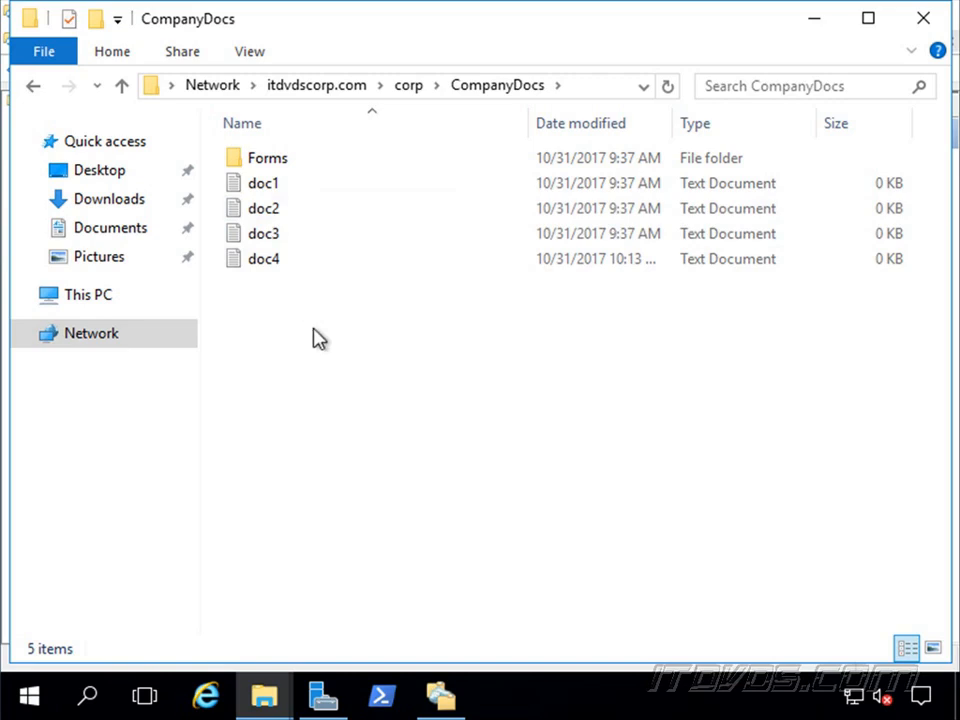
click(450, 699)
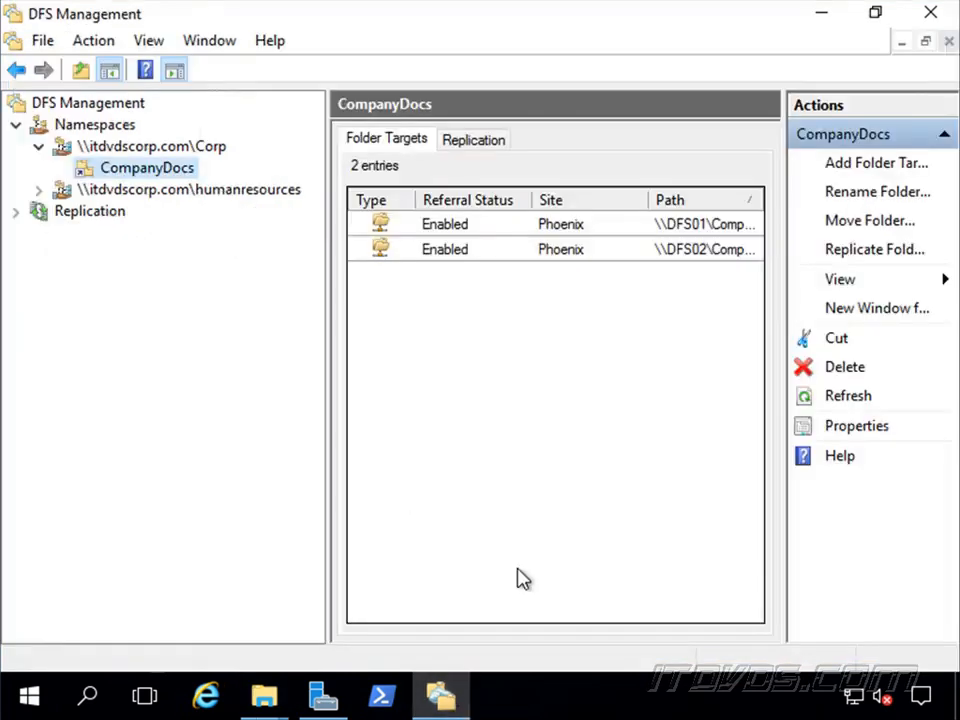